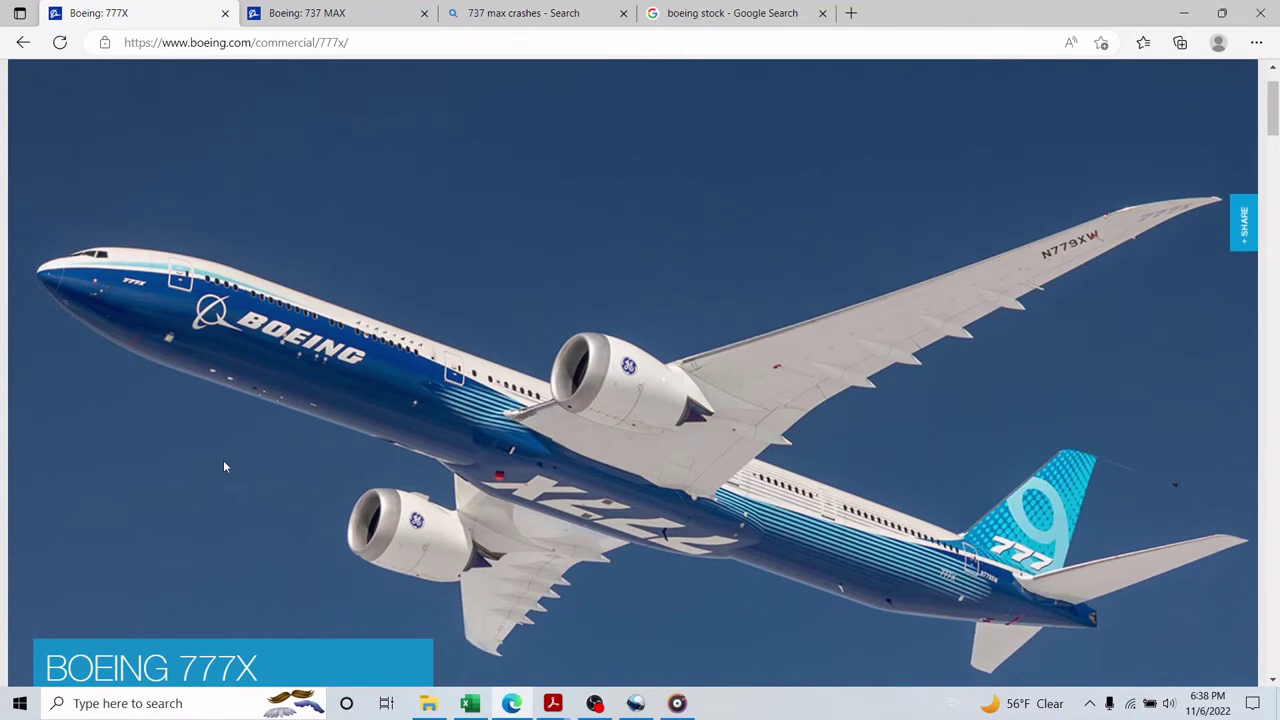
Look over the Boeing 777X page and the site's defense products, and view the Boeing 737 MAX page.
scroll(224, 467, "up", 2)
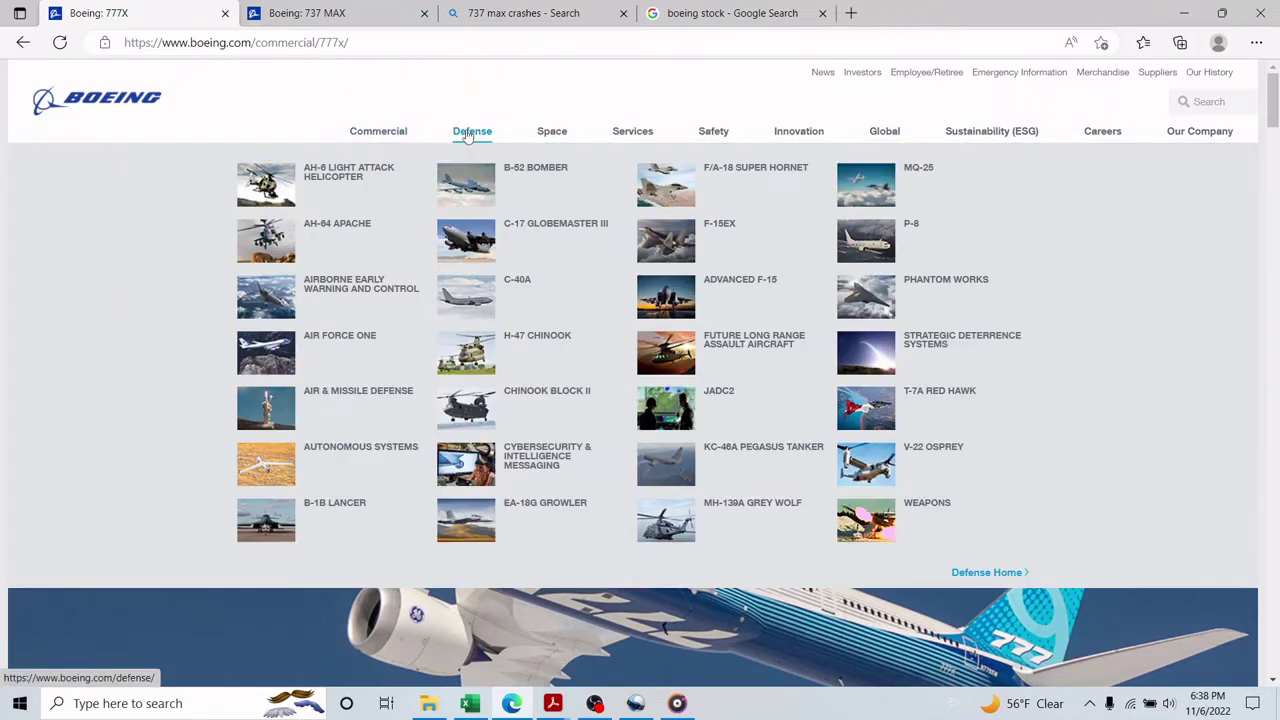
mouse_move(557, 136)
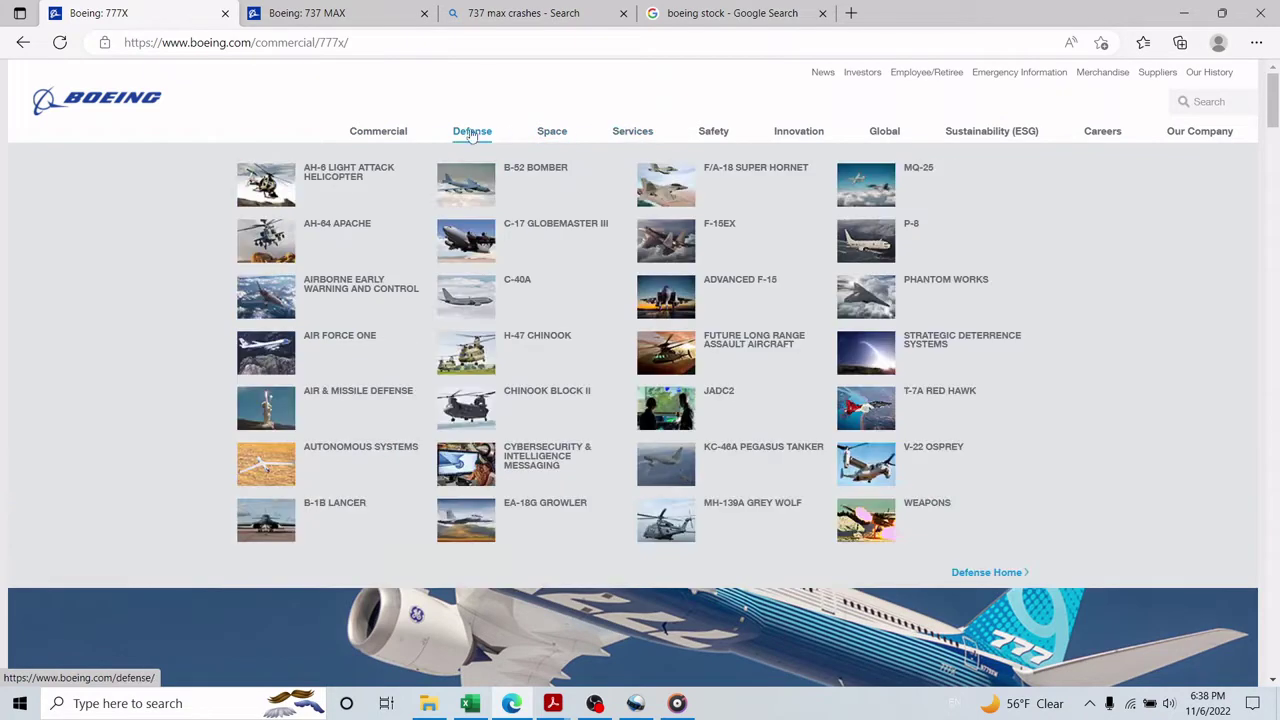
mouse_move(378, 136)
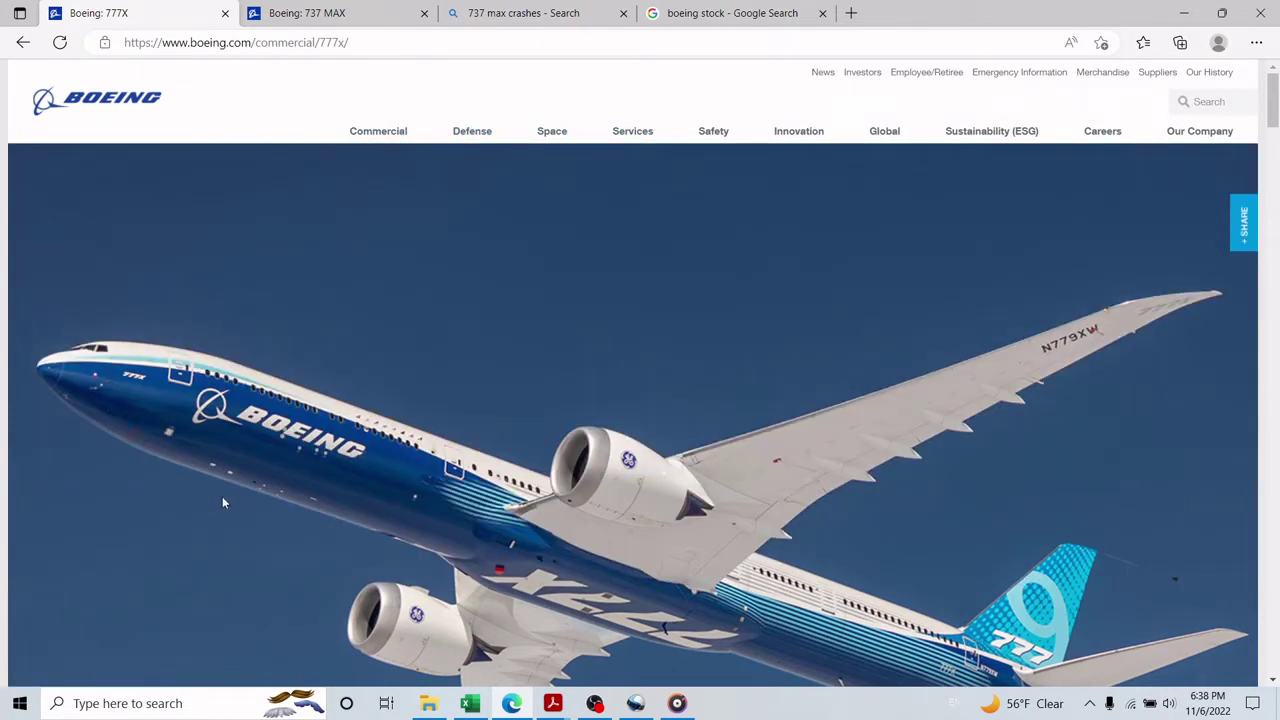
left_click(343, 8)
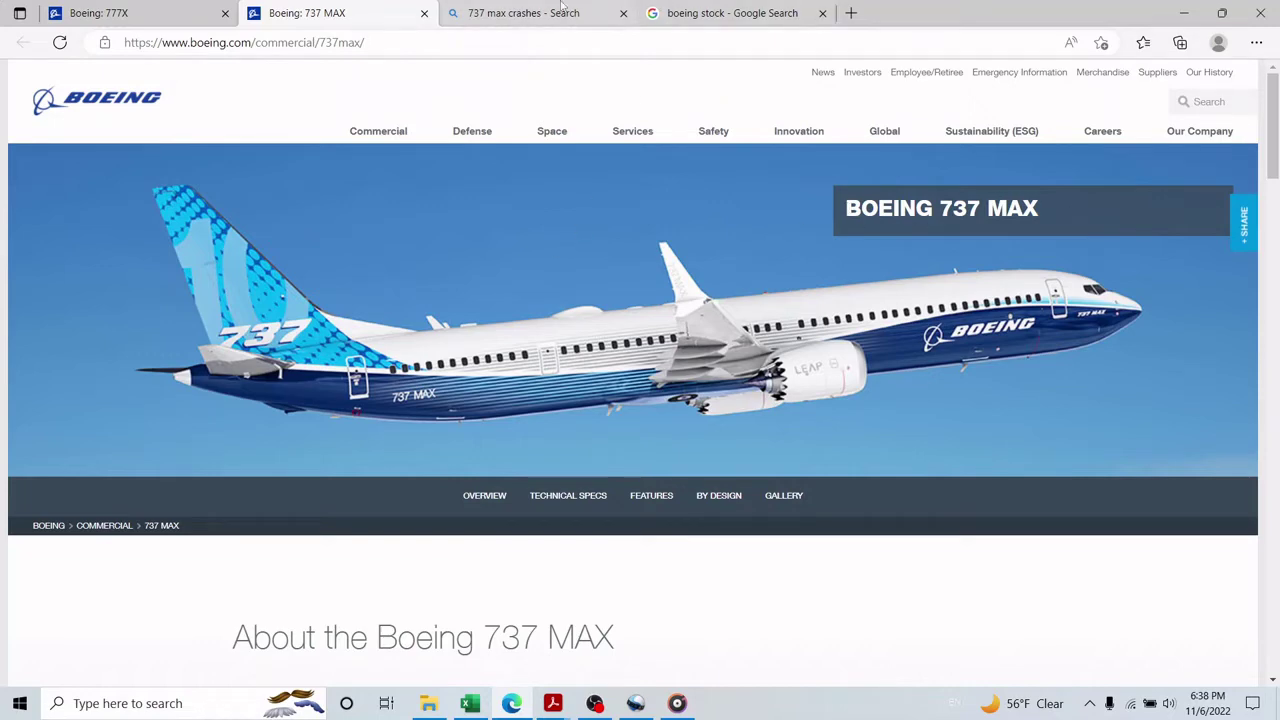
Read the 737 max crashes search results, highlighting the passage on the two fatal crashes and checking the groundings summary.
left_click(523, 13)
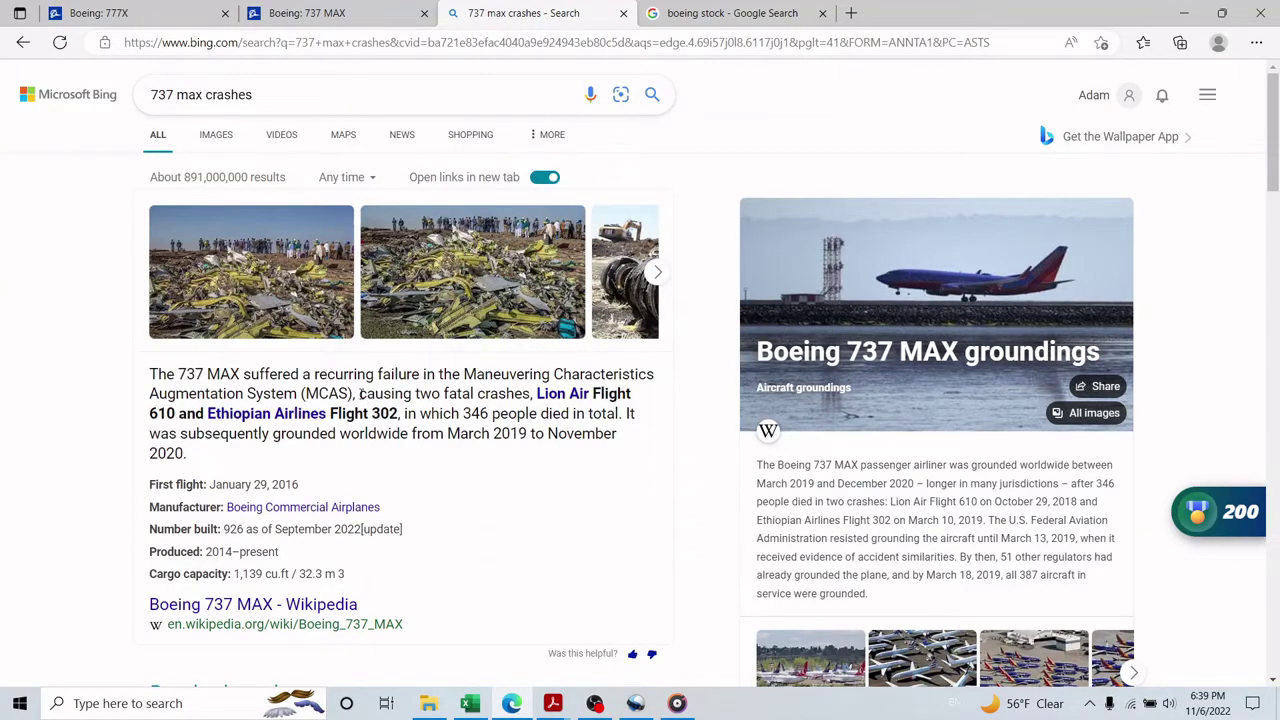
left_click_drag(360, 393, 569, 421)
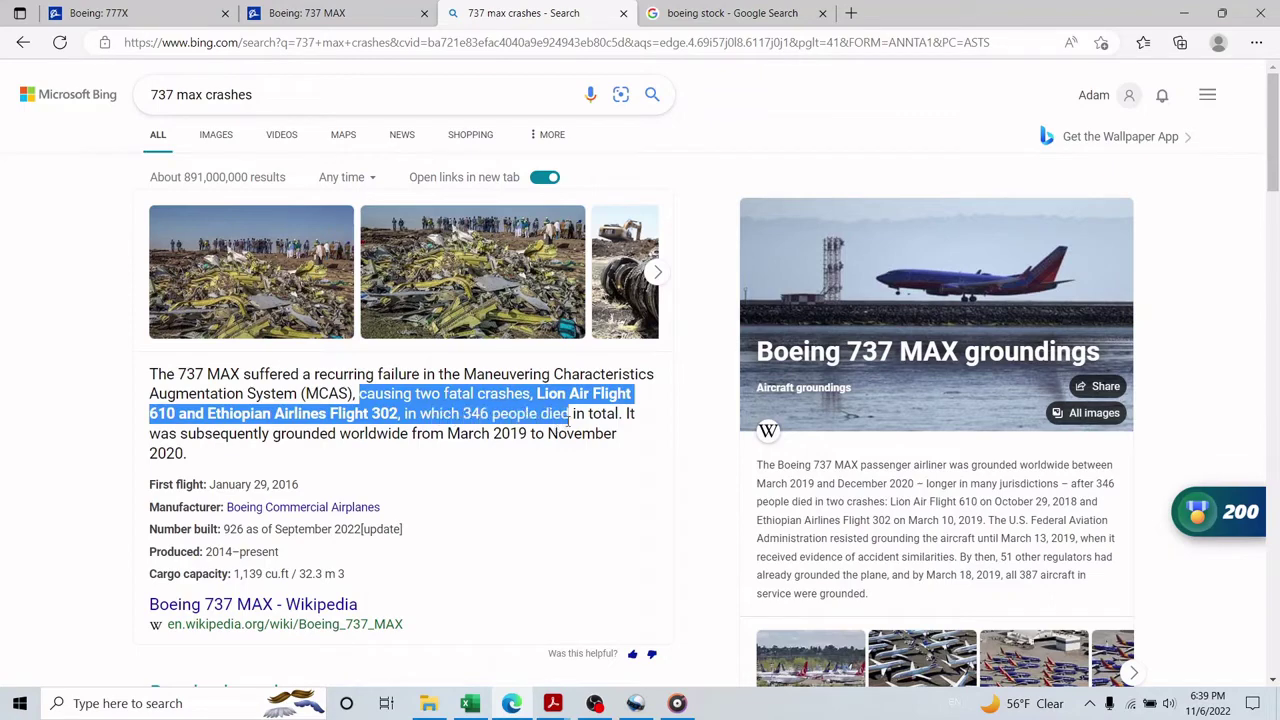
left_click(677, 470)
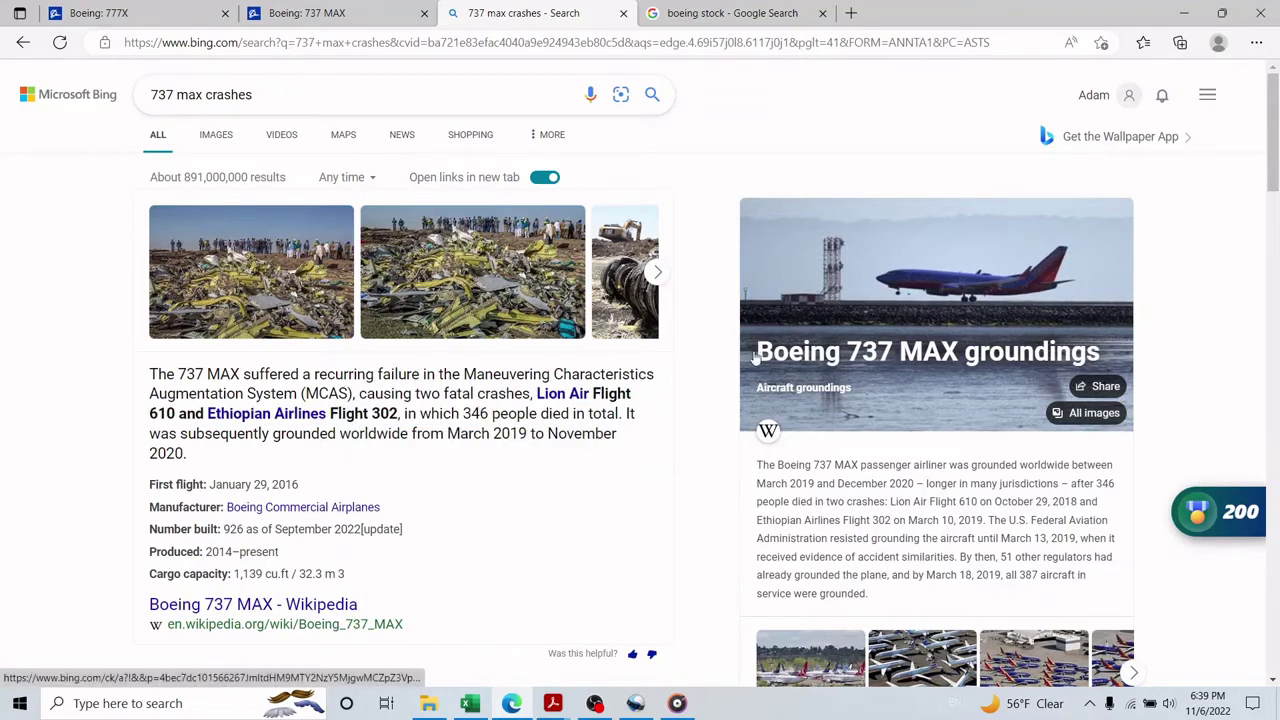
left_click_drag(757, 360, 1073, 355)
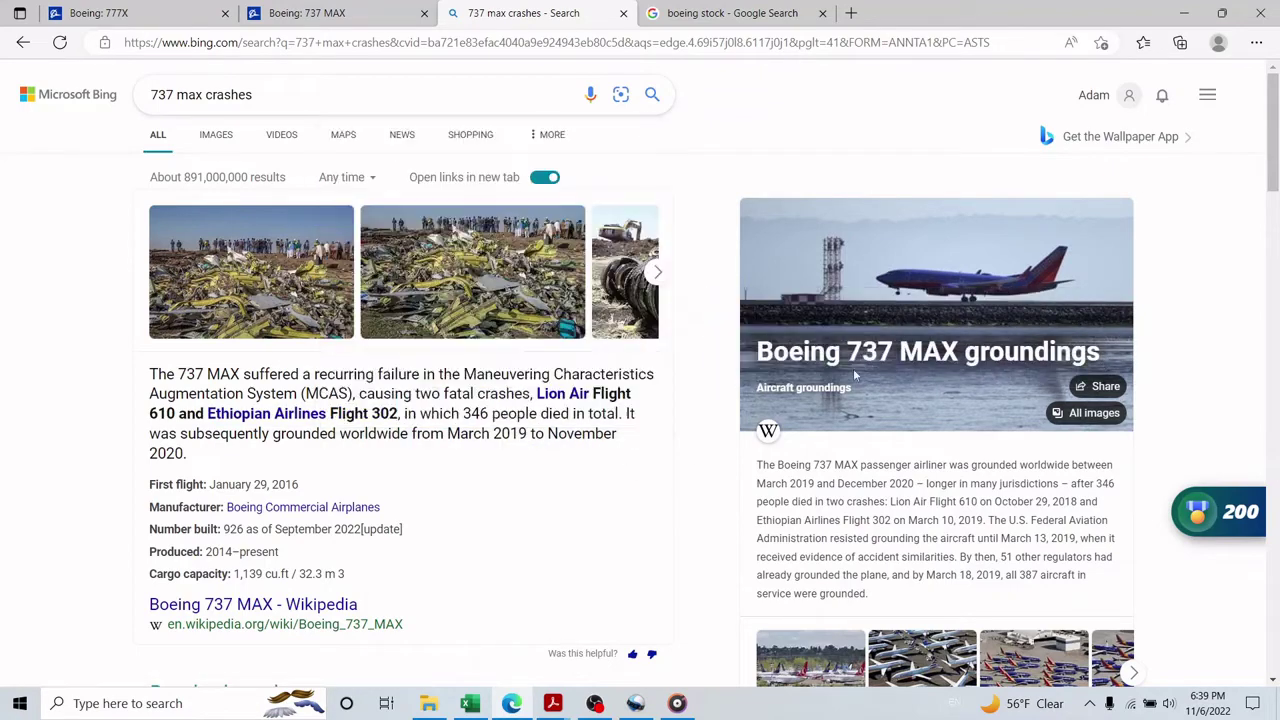
Switch to the Boeing Intrinsic Analysis workbook in Excel and examine the 2019 points on the annual revenue and free cash flow charts.
left_click(470, 703)
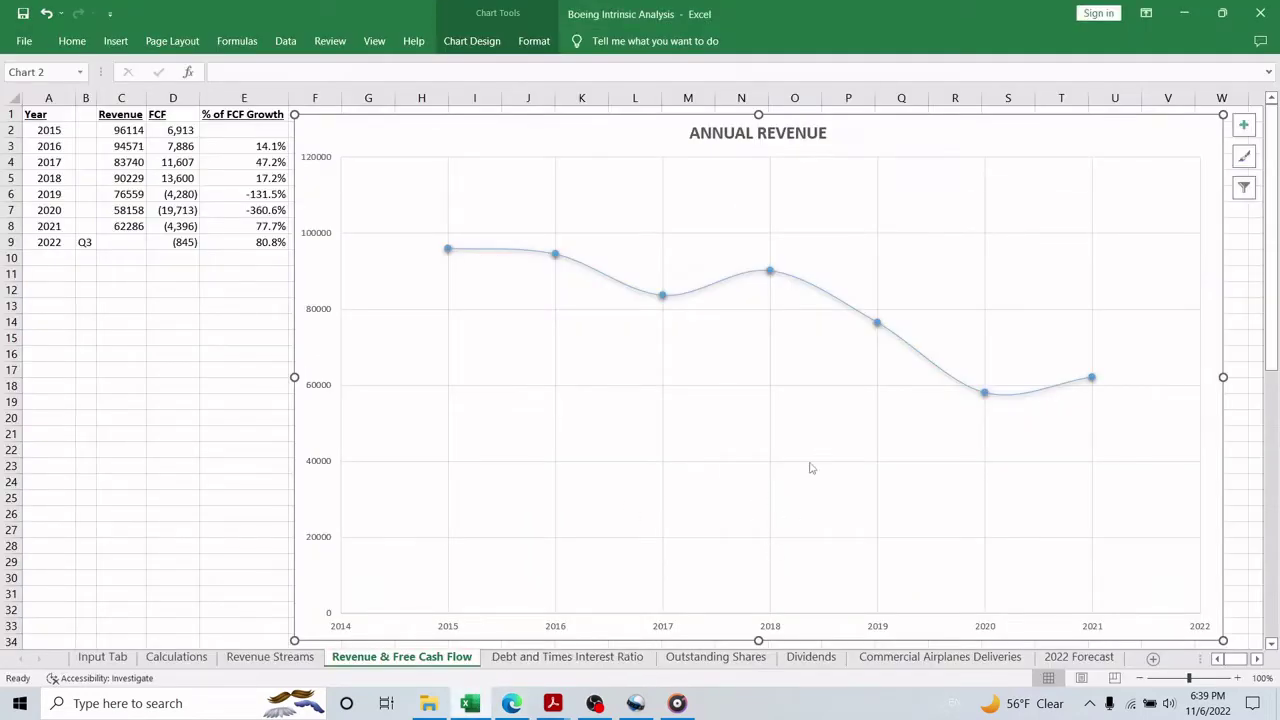
mouse_move(877, 323)
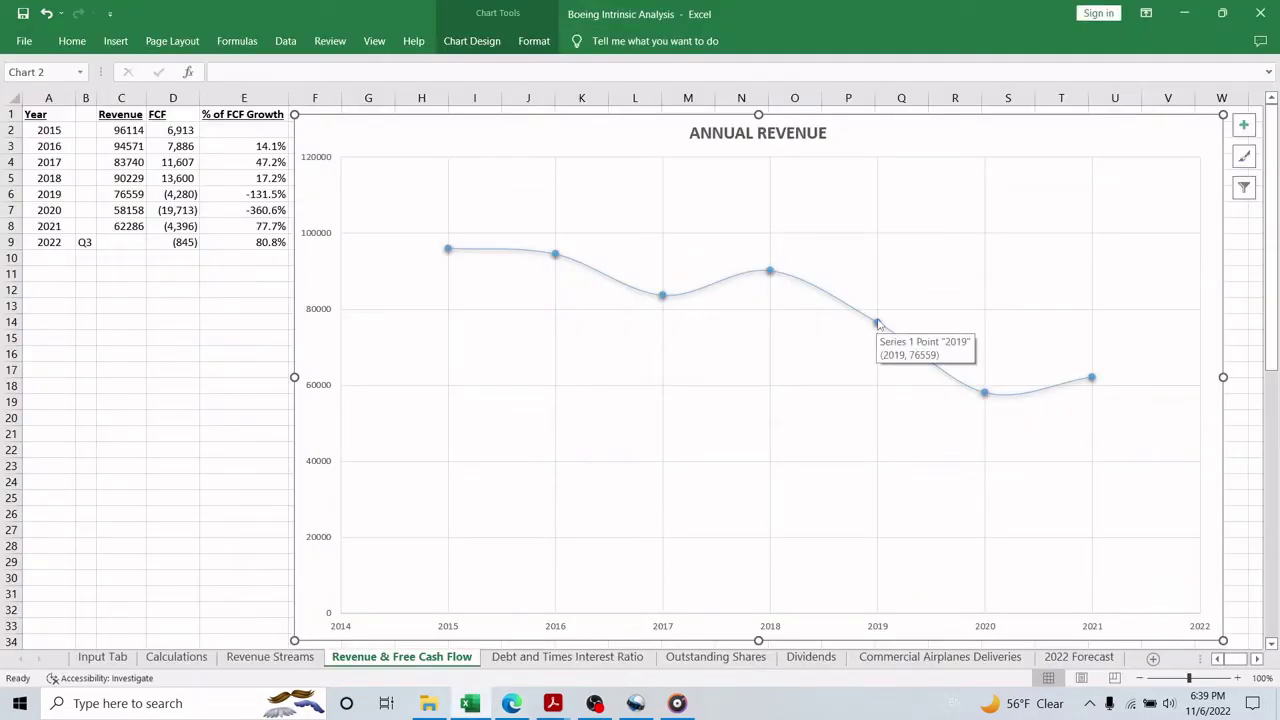
scroll(780, 440, "down", 9)
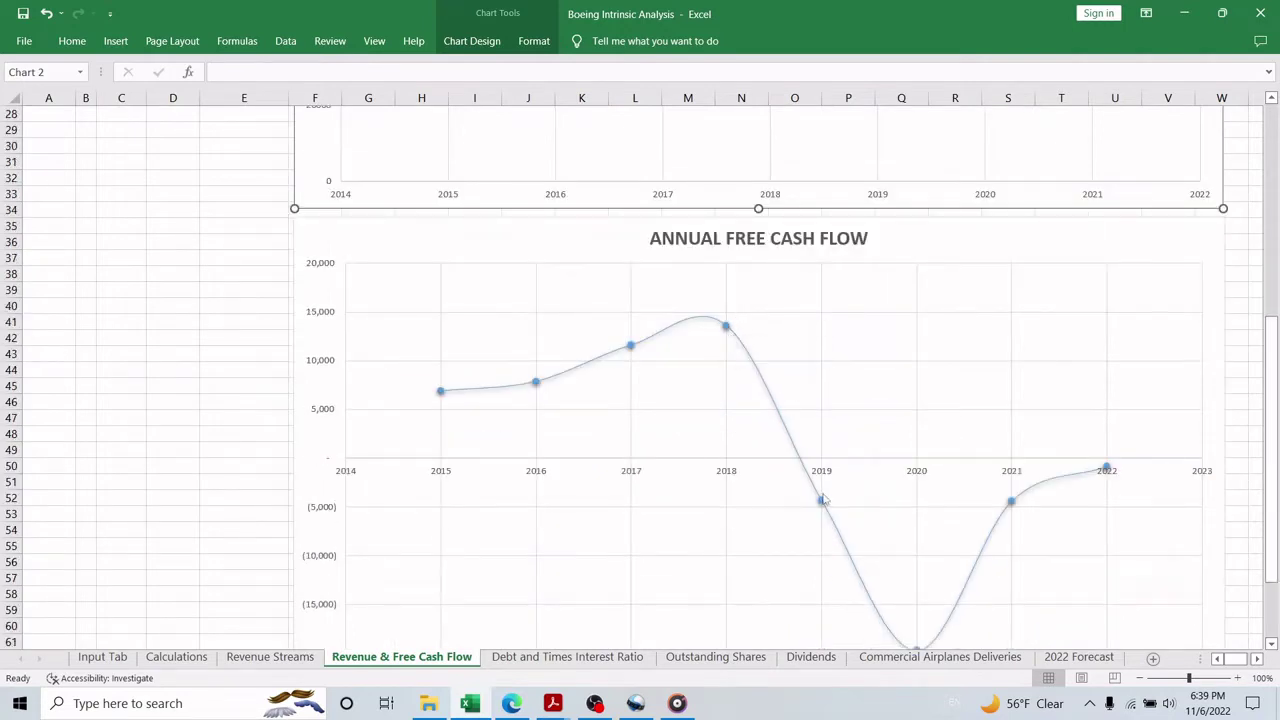
mouse_move(822, 505)
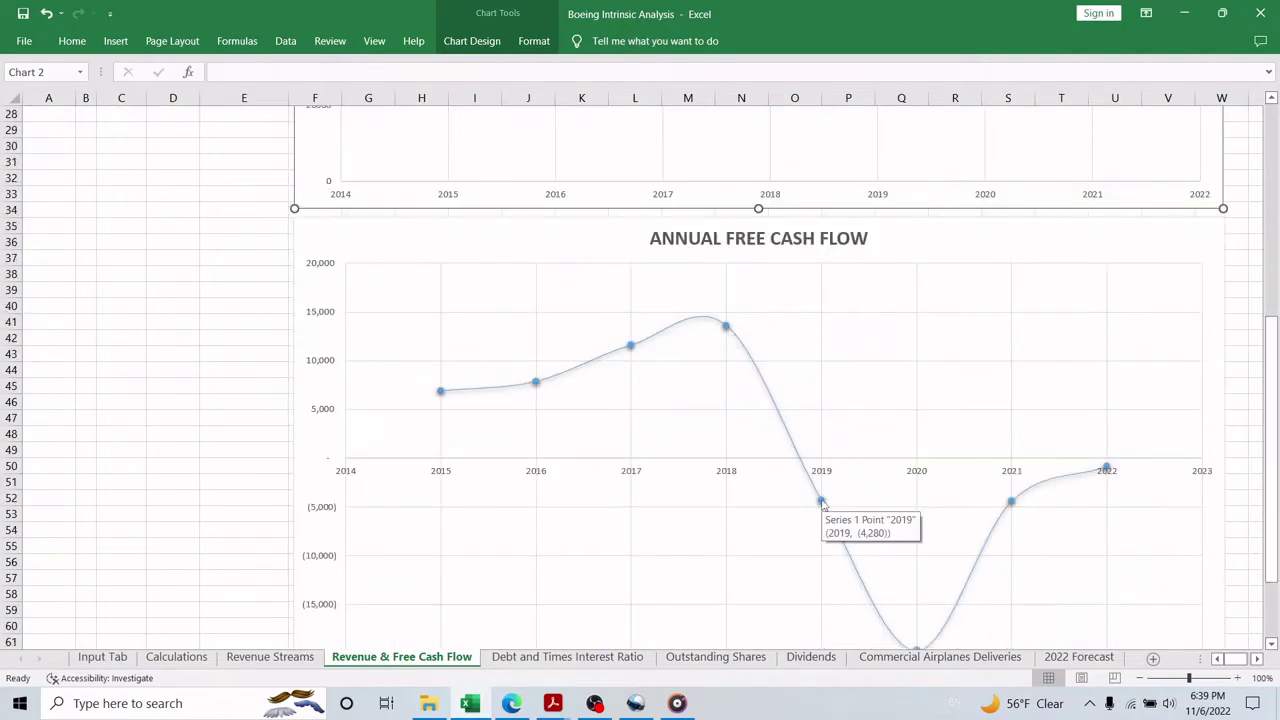
mouse_move(727, 328)
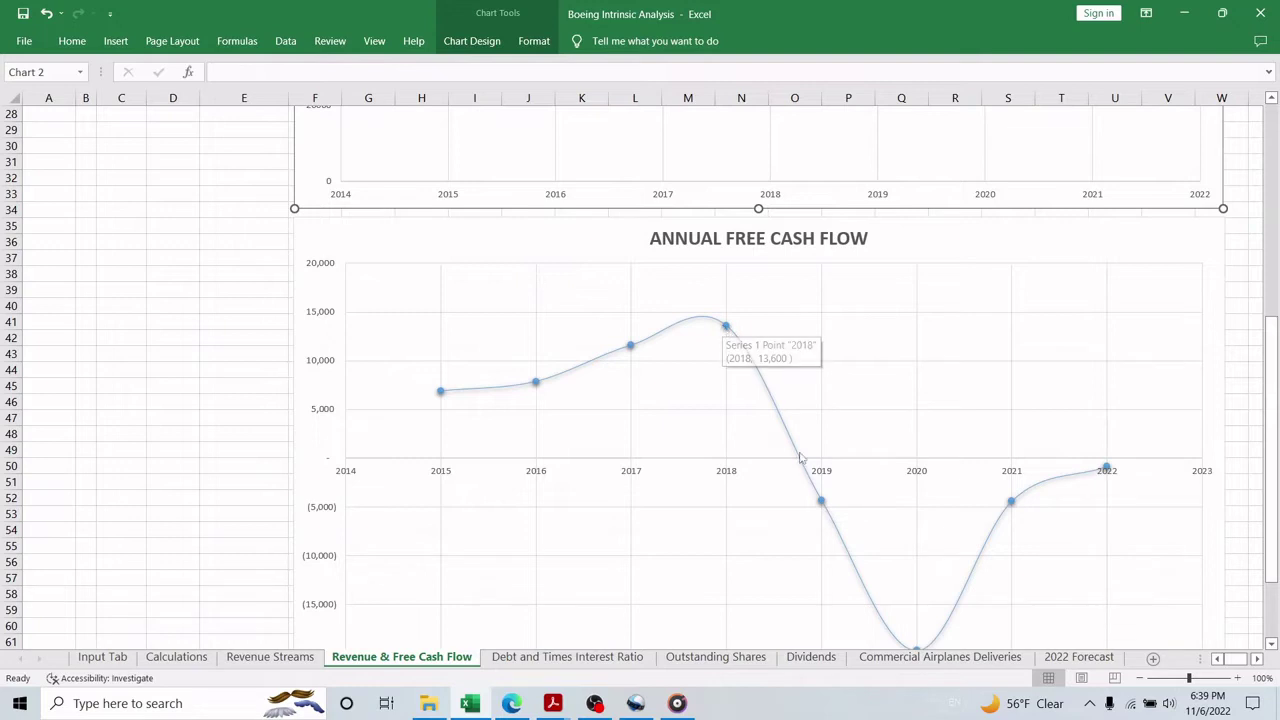
scroll(810, 470, "down", 2)
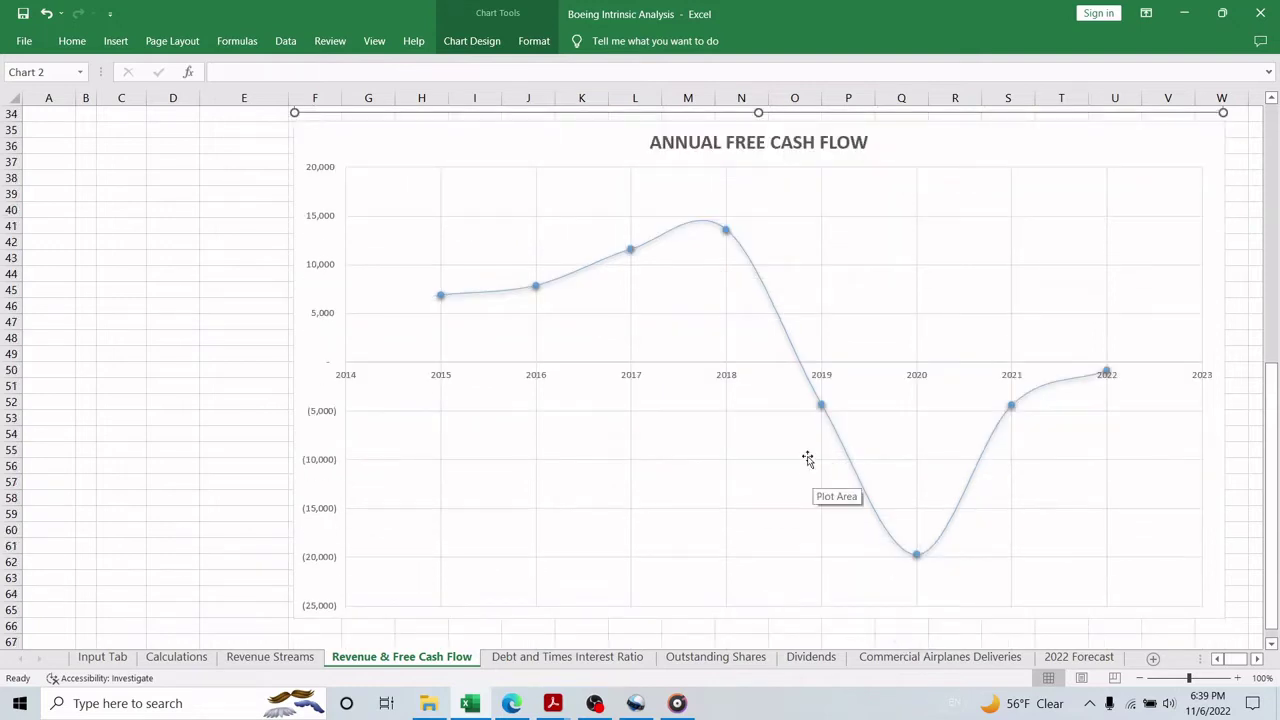
mouse_move(821, 406)
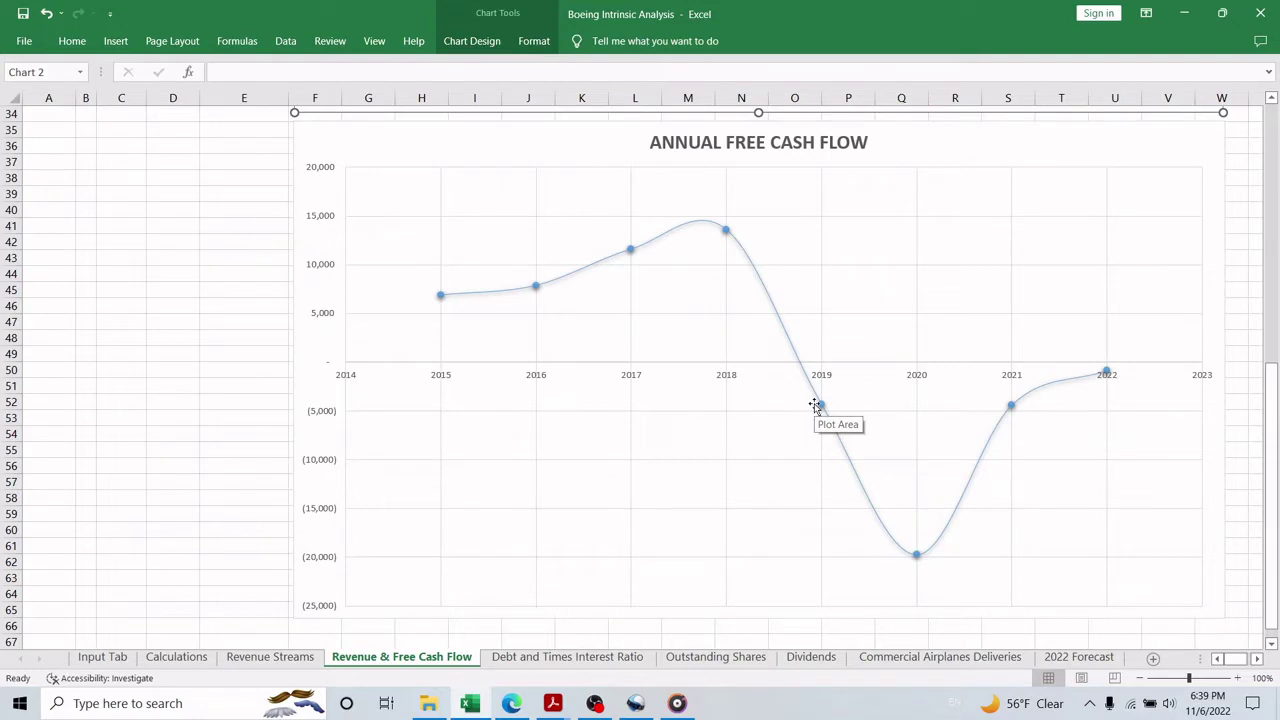
Examine the 2020 points on the annual revenue and free cash flow charts, comparing free cash flow with 2018.
scroll(812, 405, "up", 10)
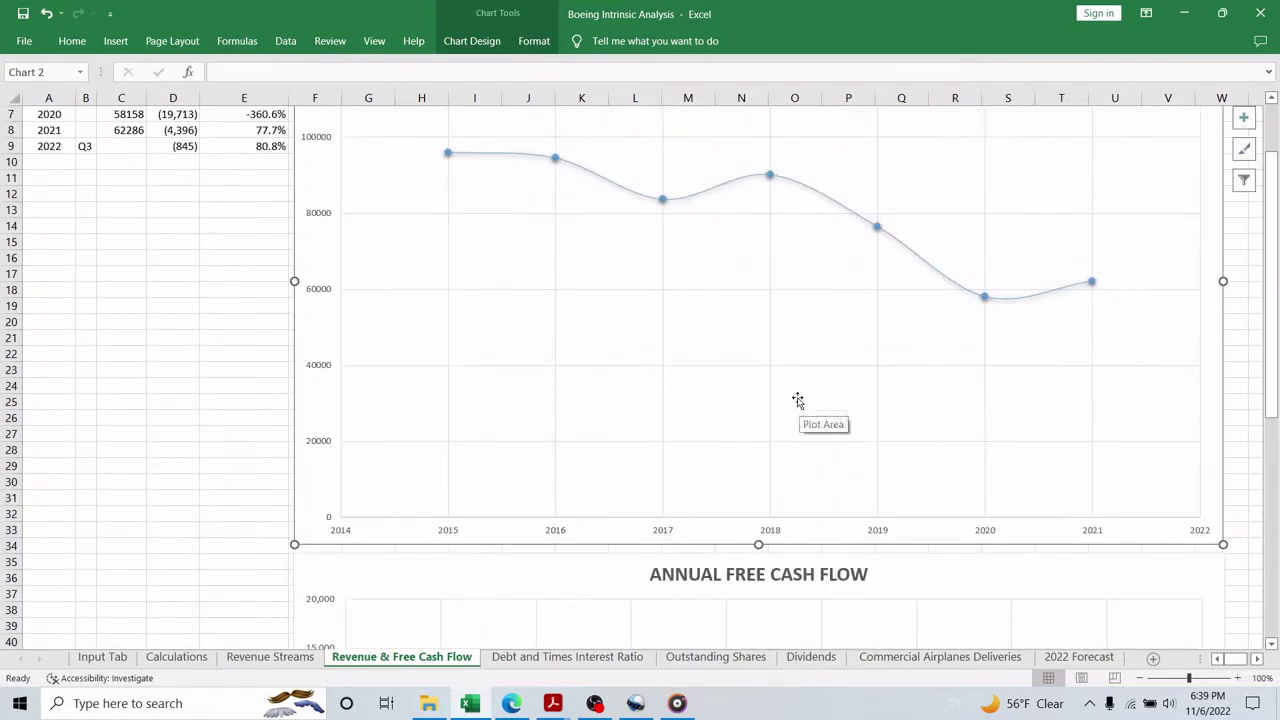
mouse_move(984, 347)
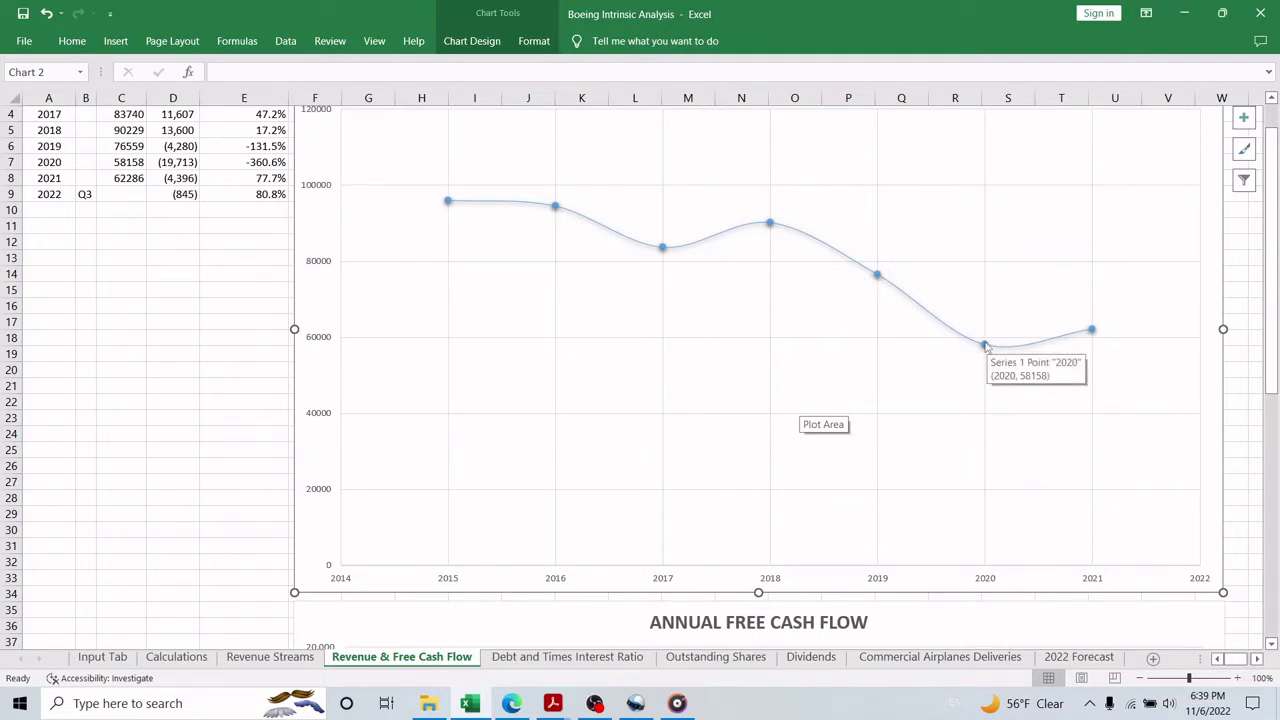
scroll(865, 488, "down", 9)
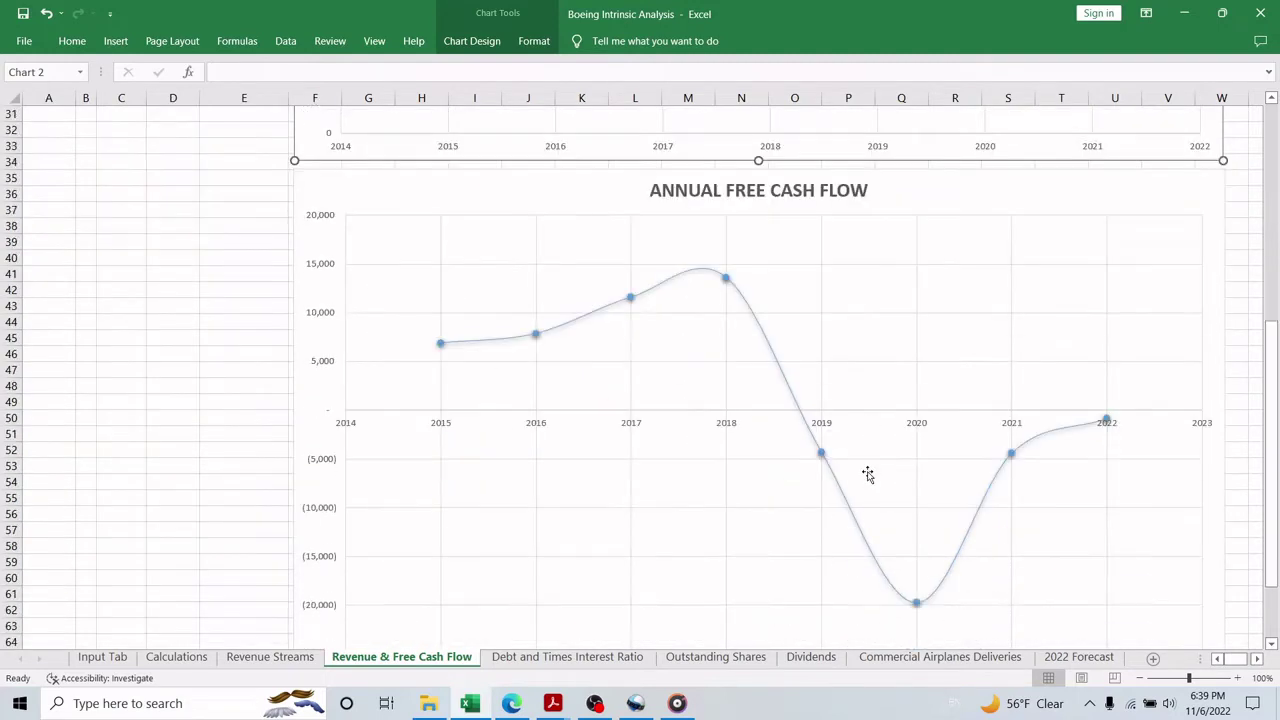
scroll(867, 475, "down", 1)
mouse_move(916, 556)
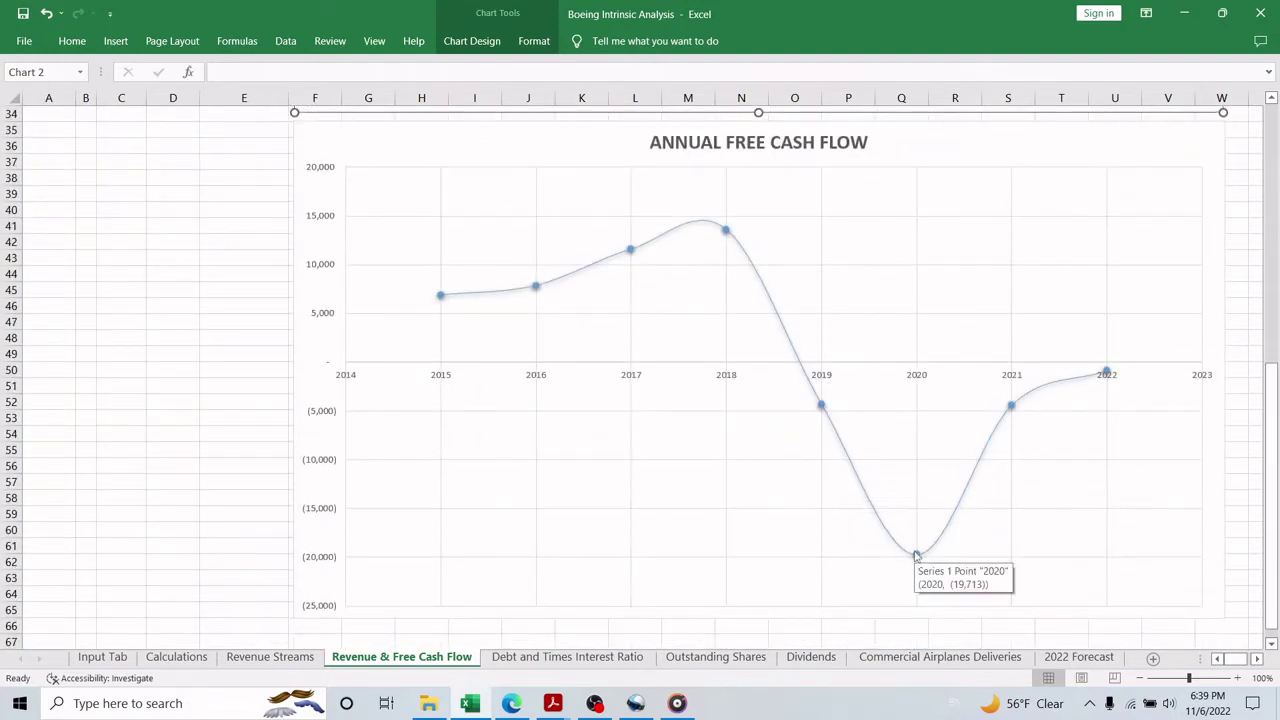
left_click(724, 228)
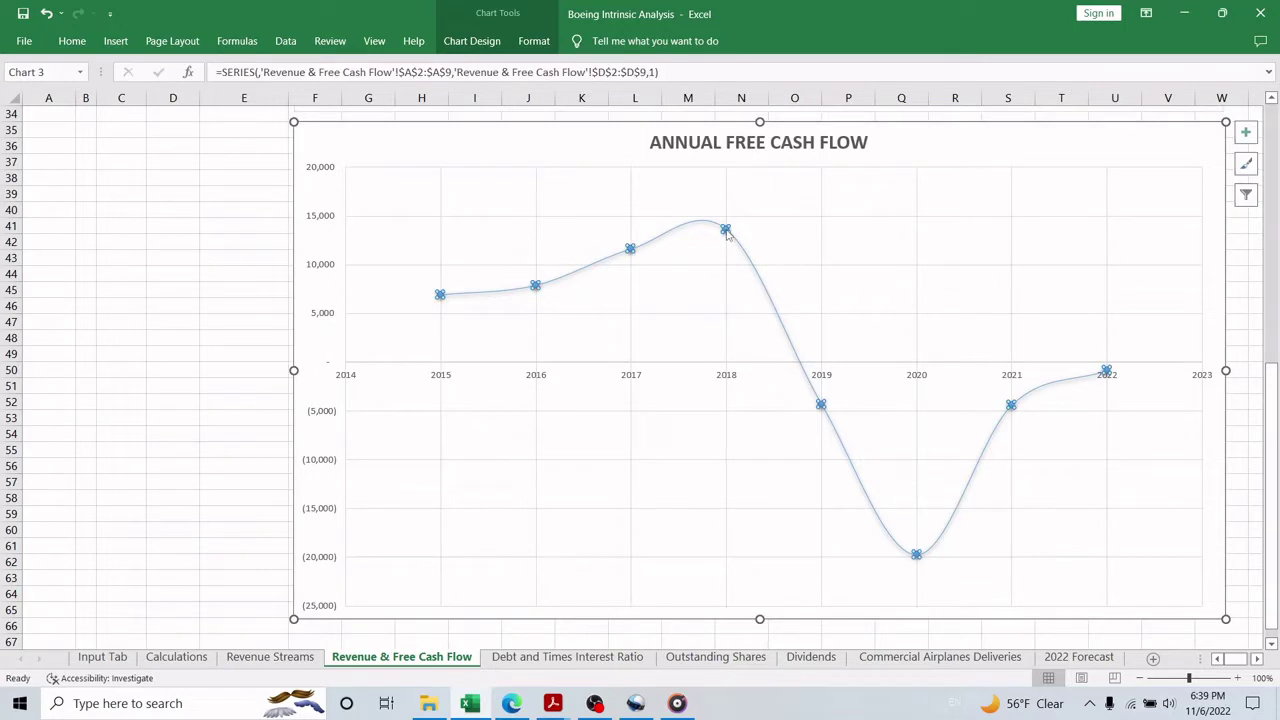
left_click(917, 555)
left_click(921, 497)
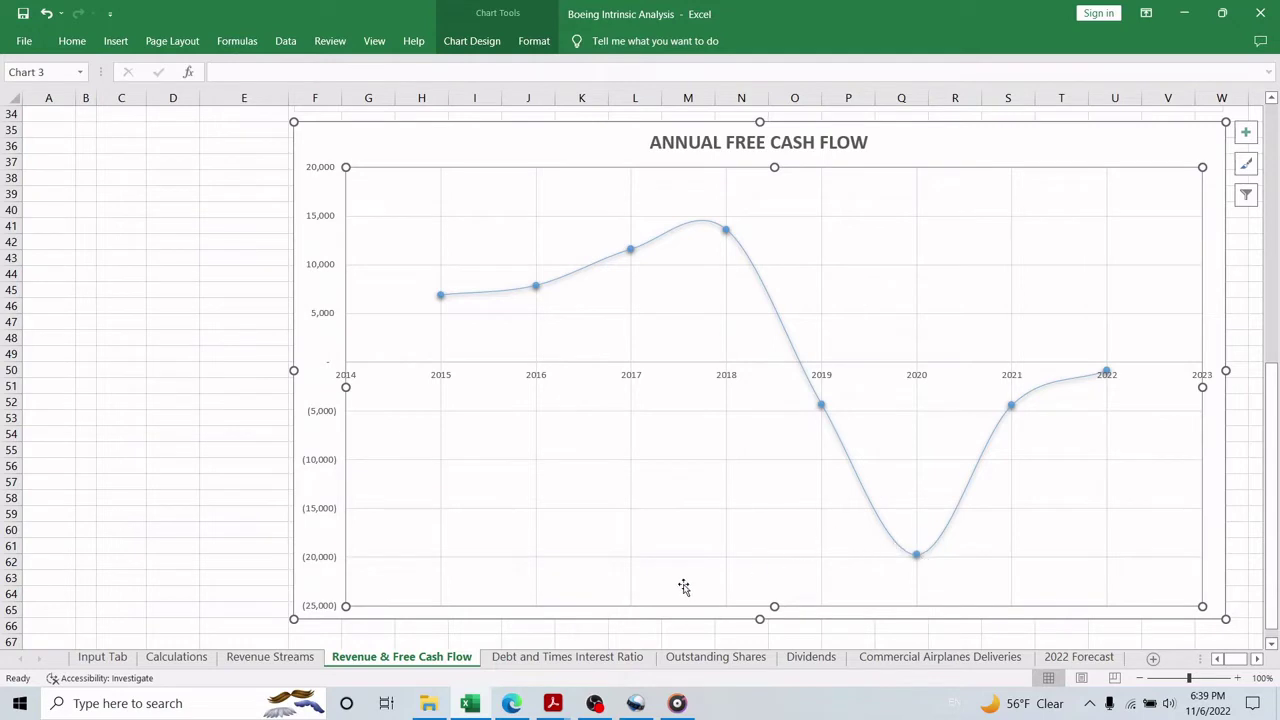
Examine the 2021 revenue by operating segment pie chart on the Revenue Streams sheet, focusing on the Commercial Airplanes slice.
left_click(272, 658)
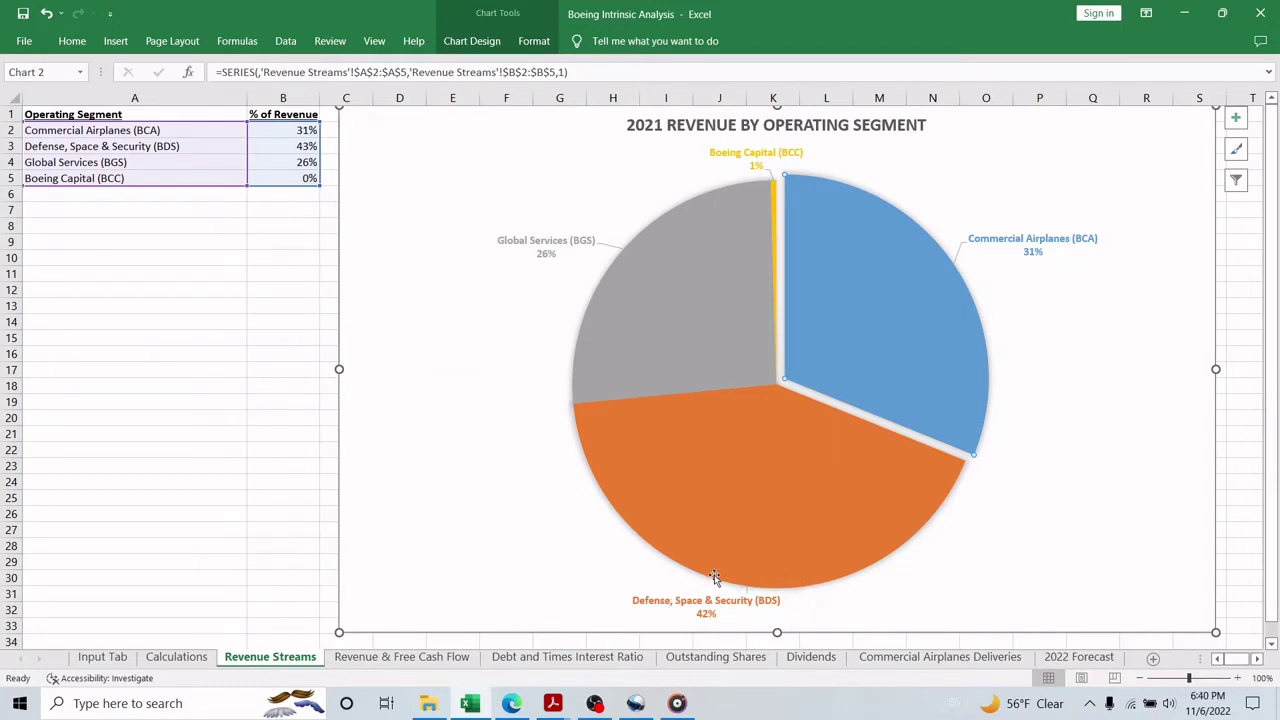
left_click(270, 522)
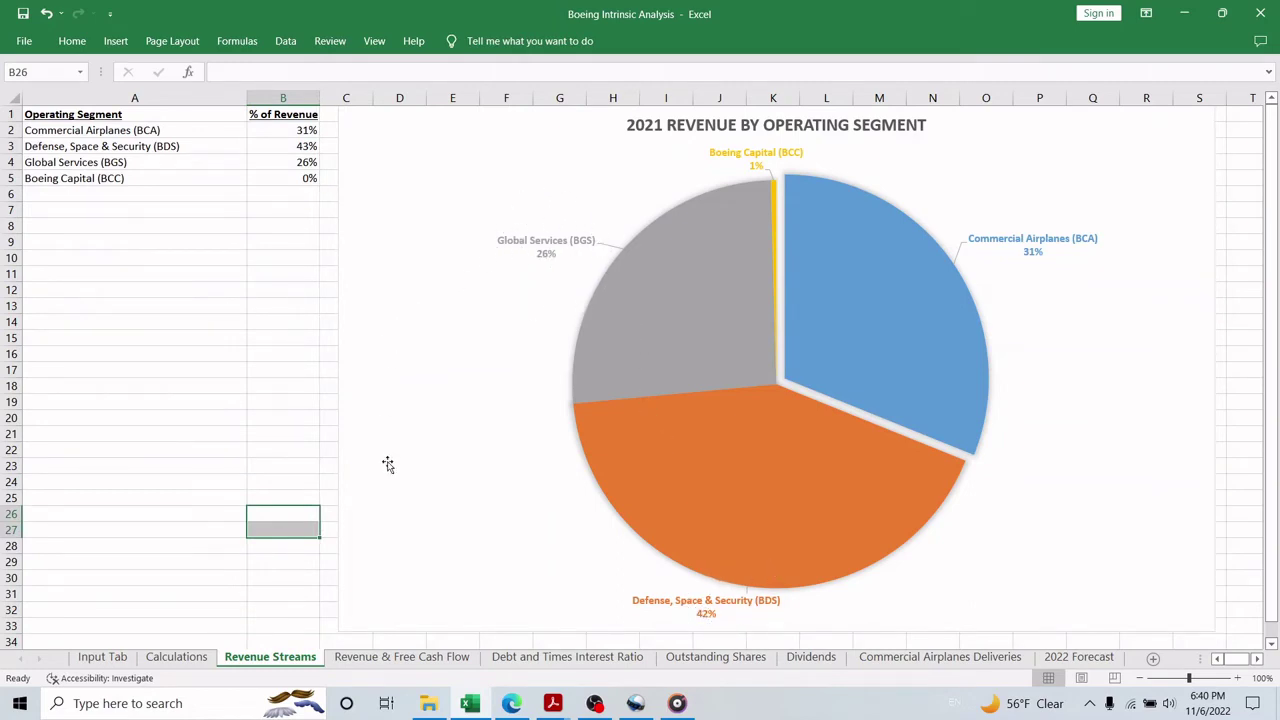
left_click(924, 298)
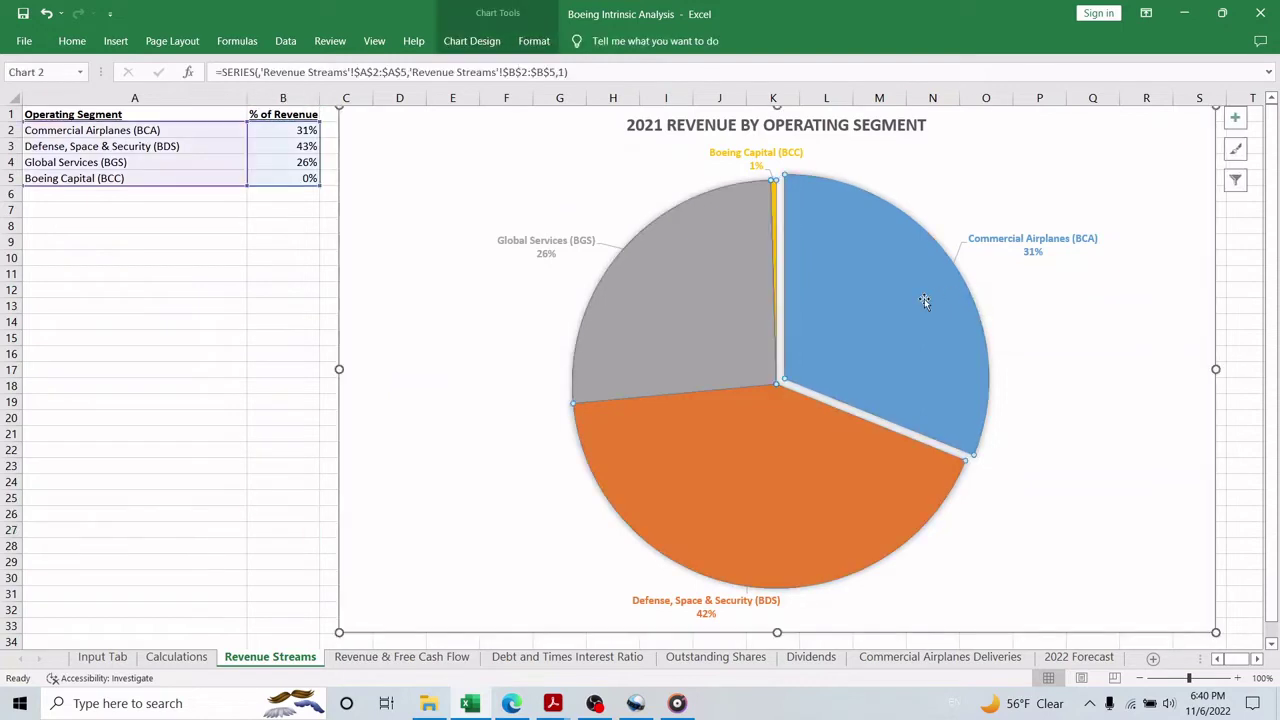
left_click(286, 429)
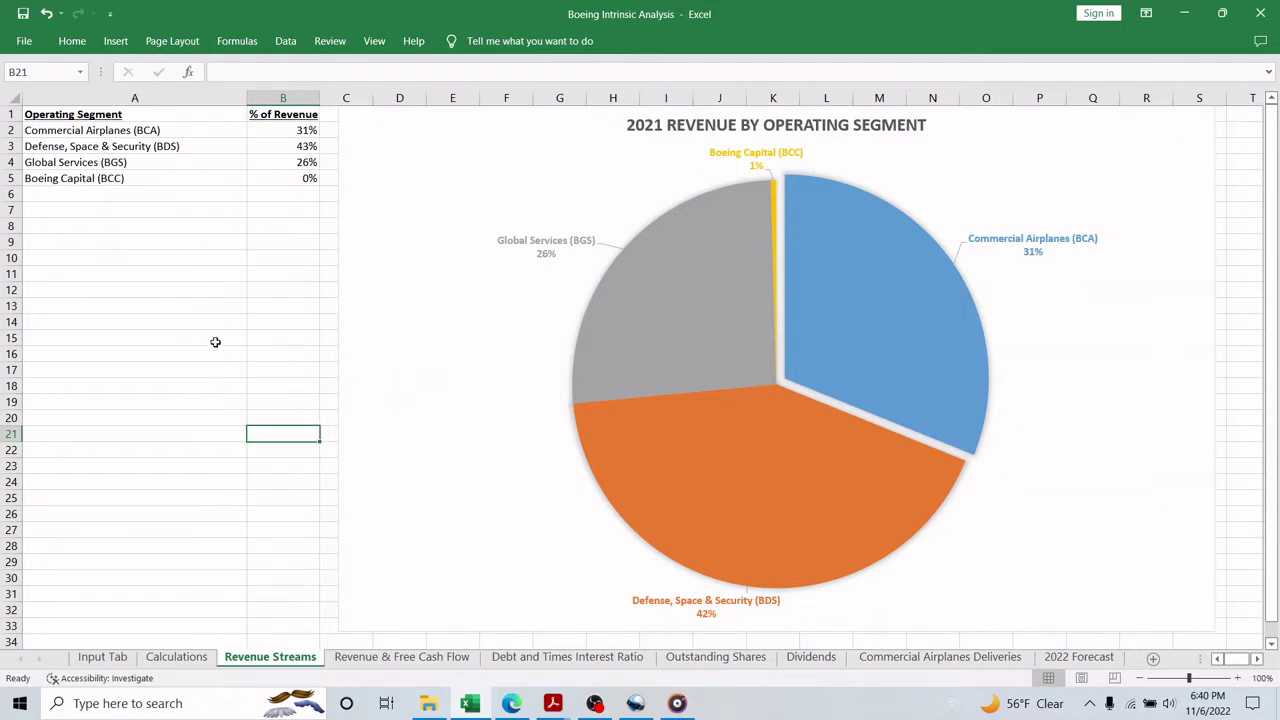
Examine the debt to assets and times interest earned charts on the Debt and Times Interest Ratio sheet, focusing on 2020 debt.
left_click(531, 665)
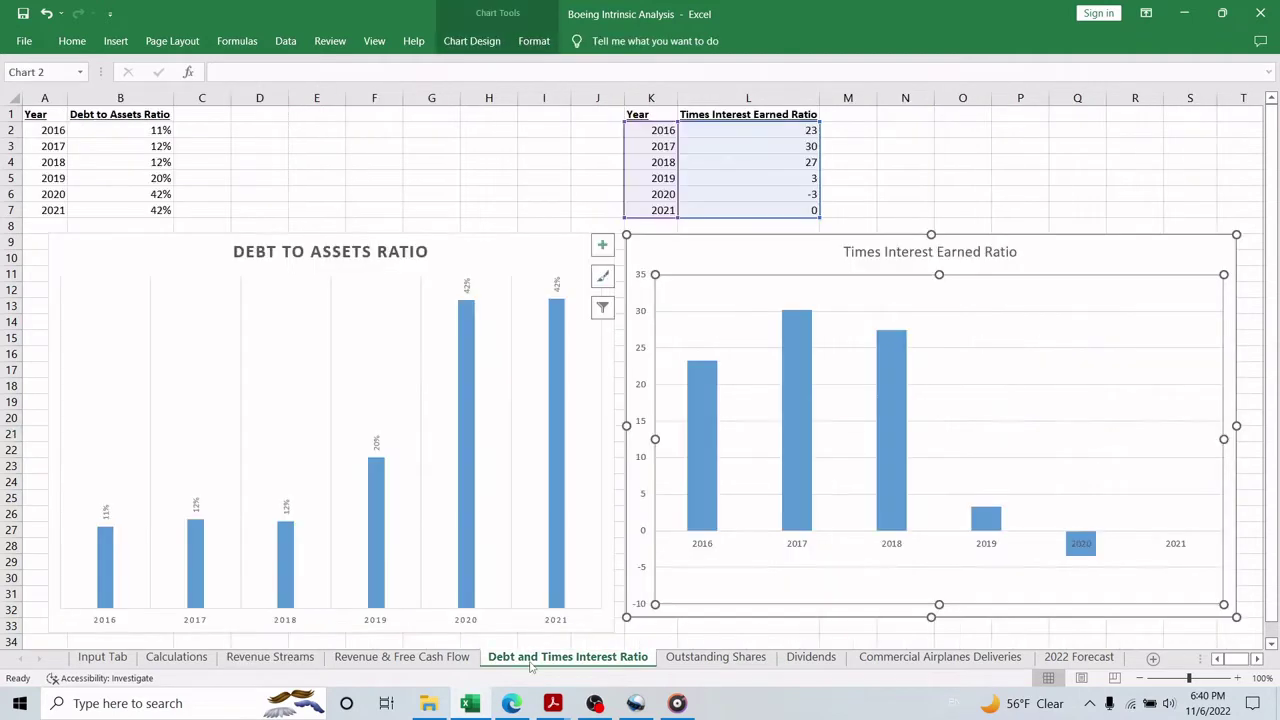
left_click(392, 164)
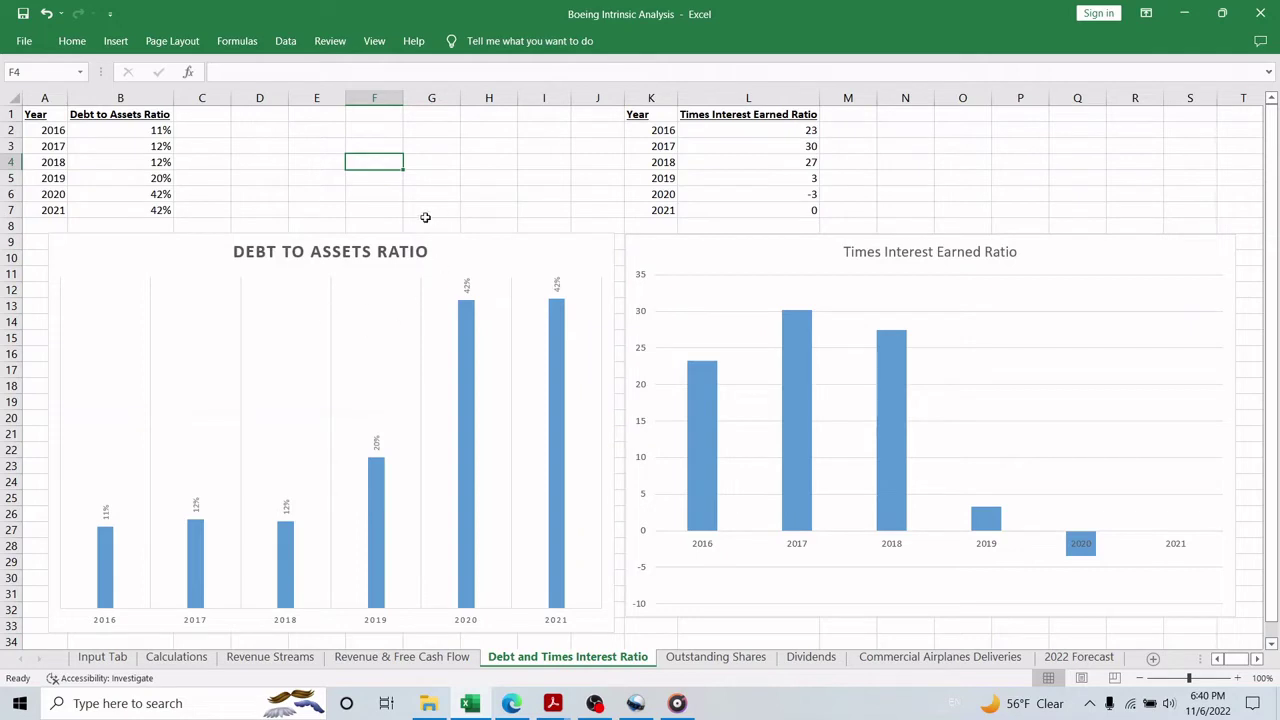
left_click(467, 620)
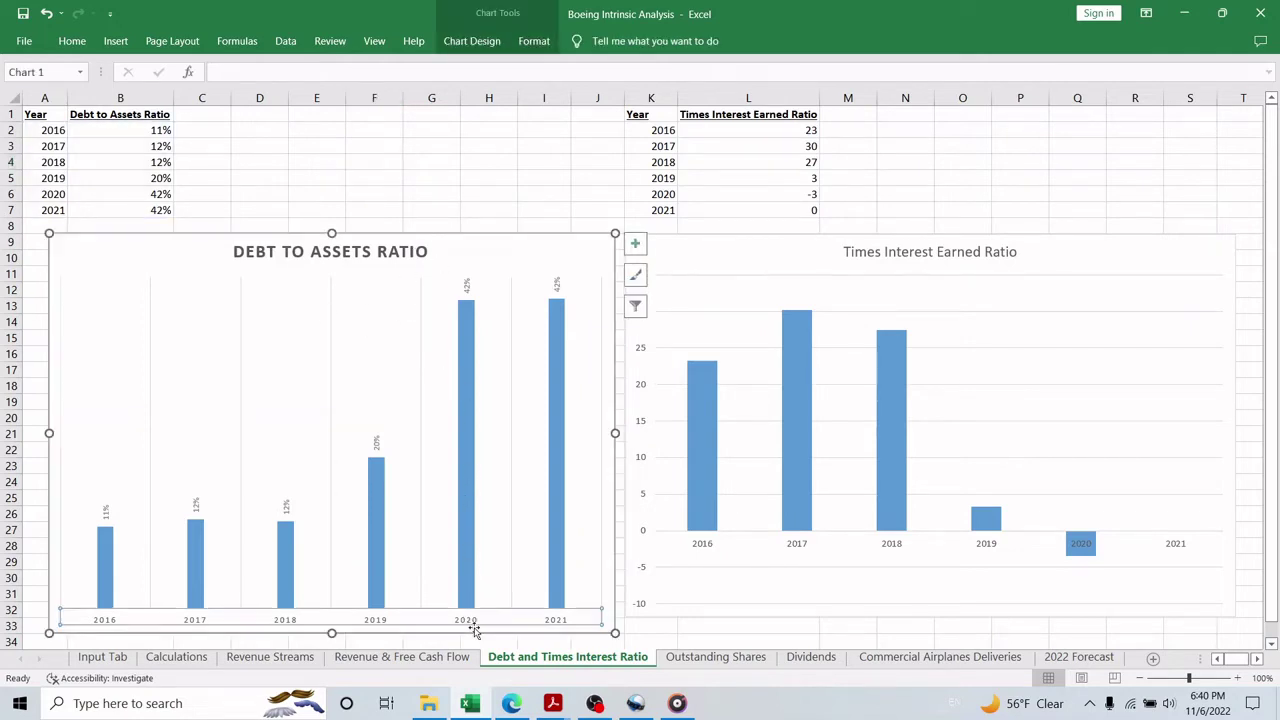
left_click(470, 330)
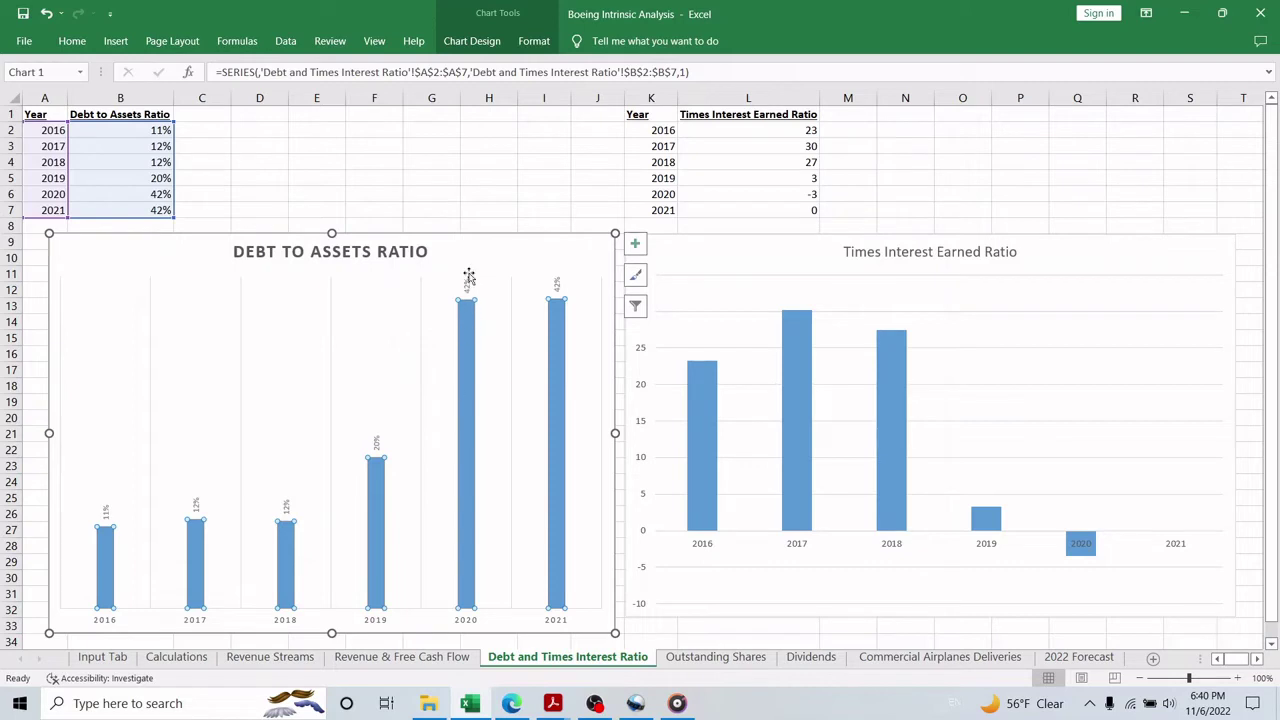
left_click(490, 158)
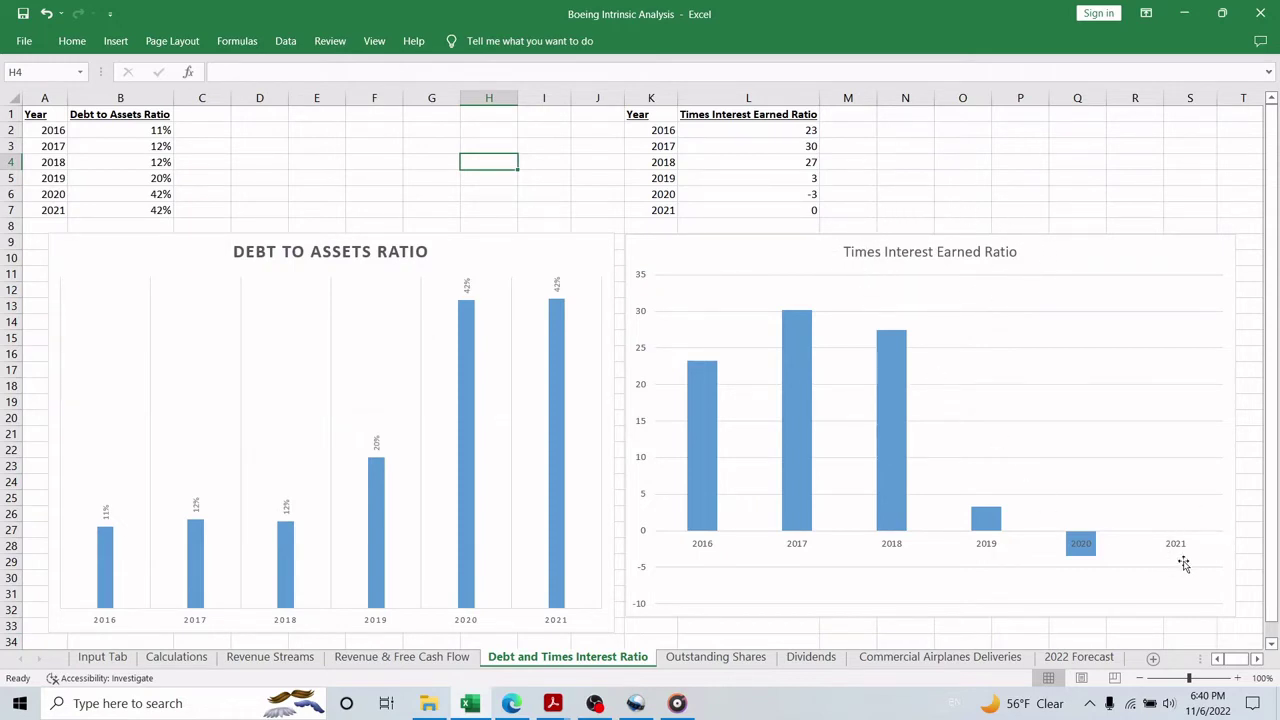
Review the Outstanding Shares chart and the annual dividends chart on their respective sheets.
left_click(768, 650)
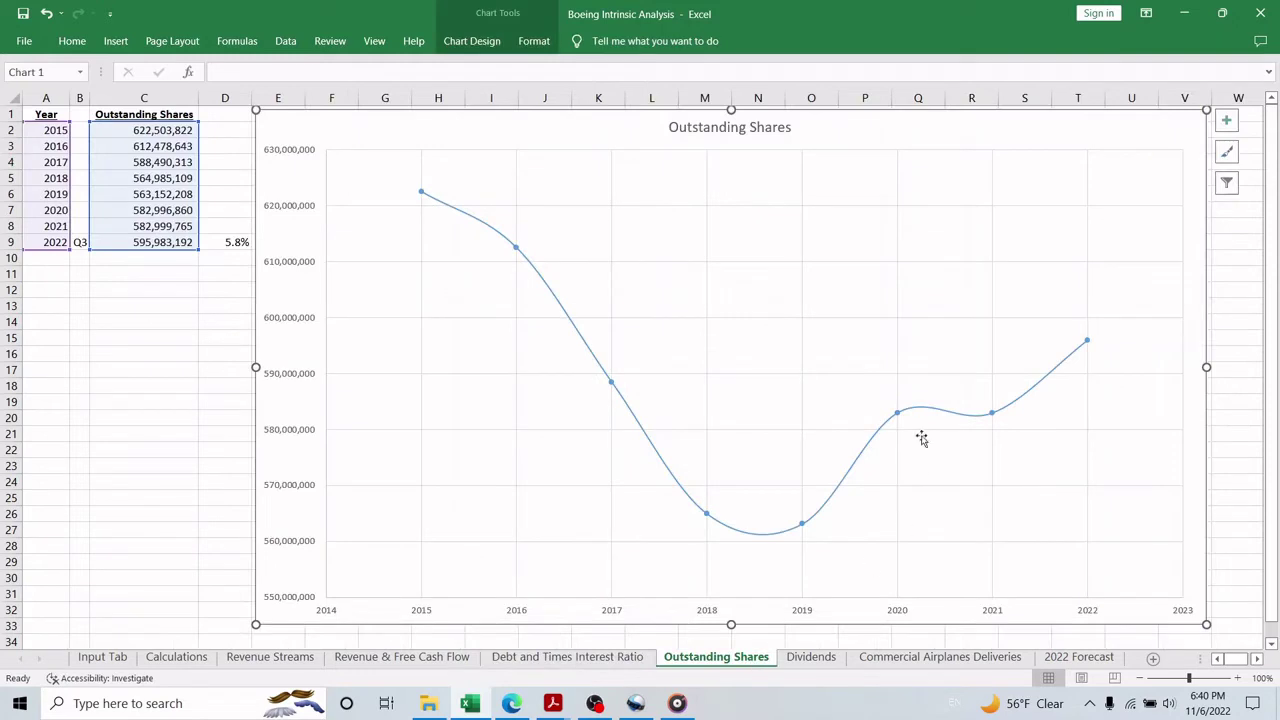
left_click(808, 658)
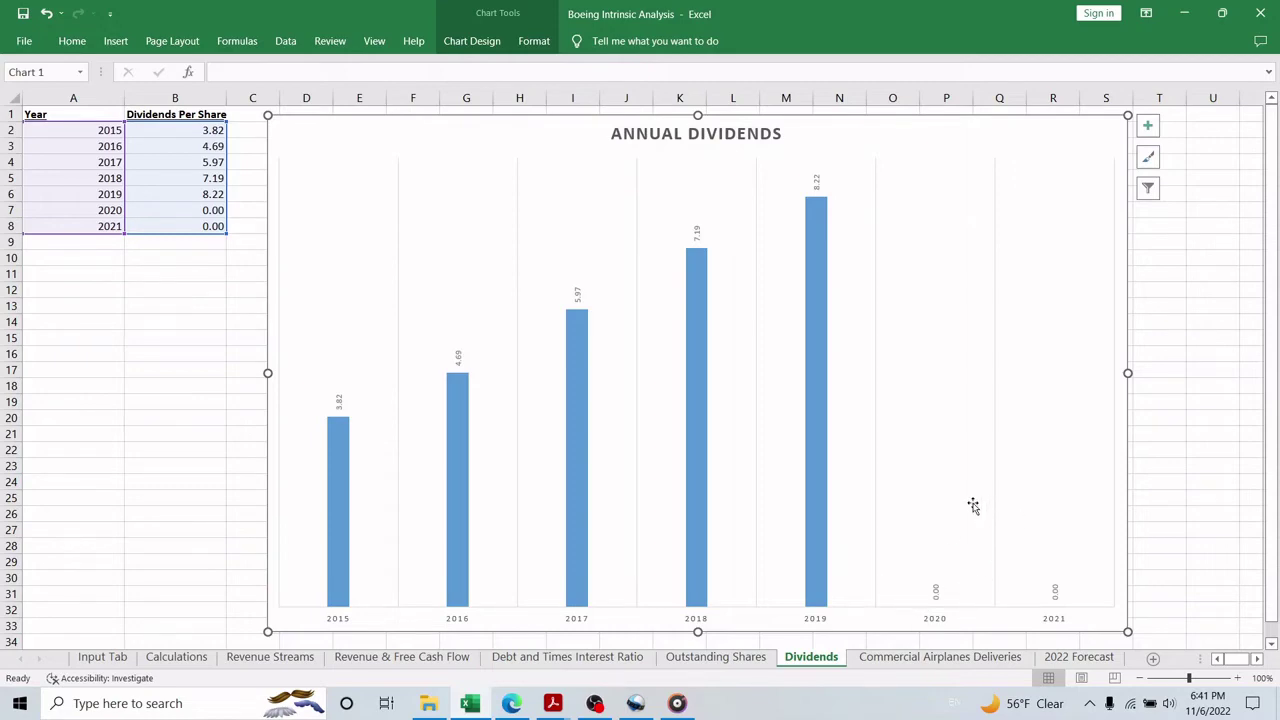
Switch to the browser to check the Boeing stock price chart in the Google results, and return to the Excel workbook.
left_click(511, 703)
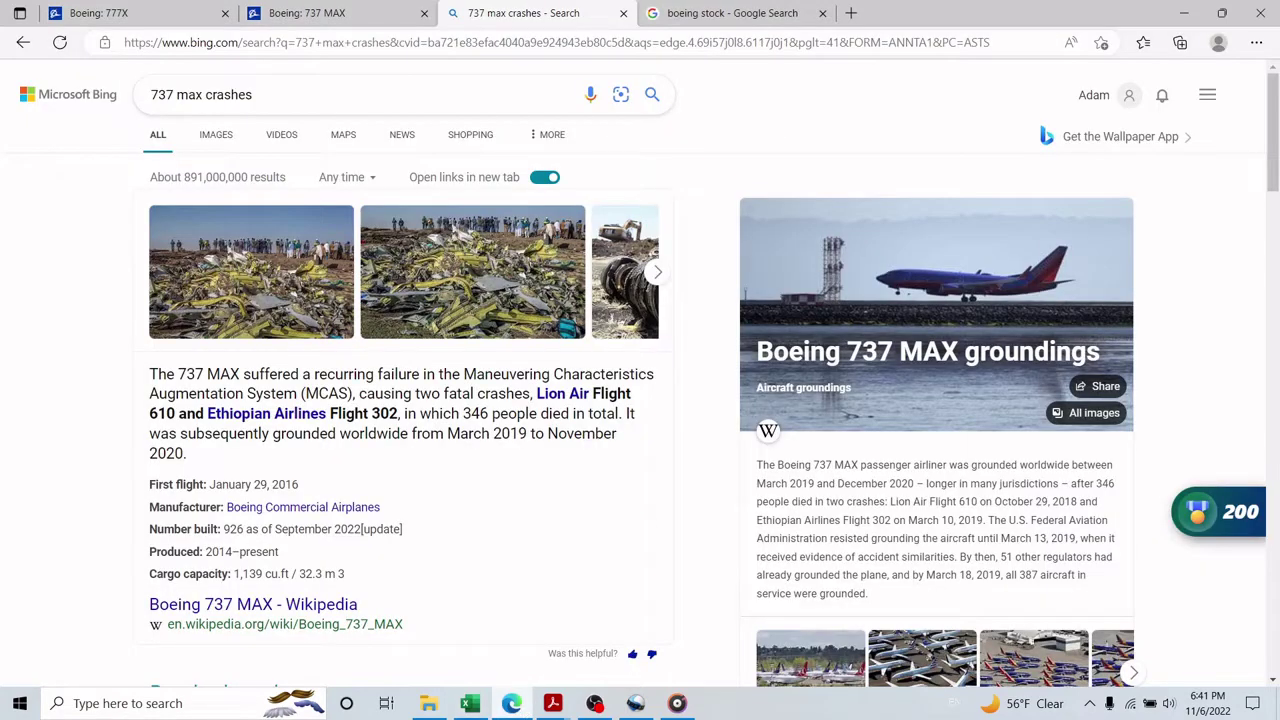
left_click(737, 10)
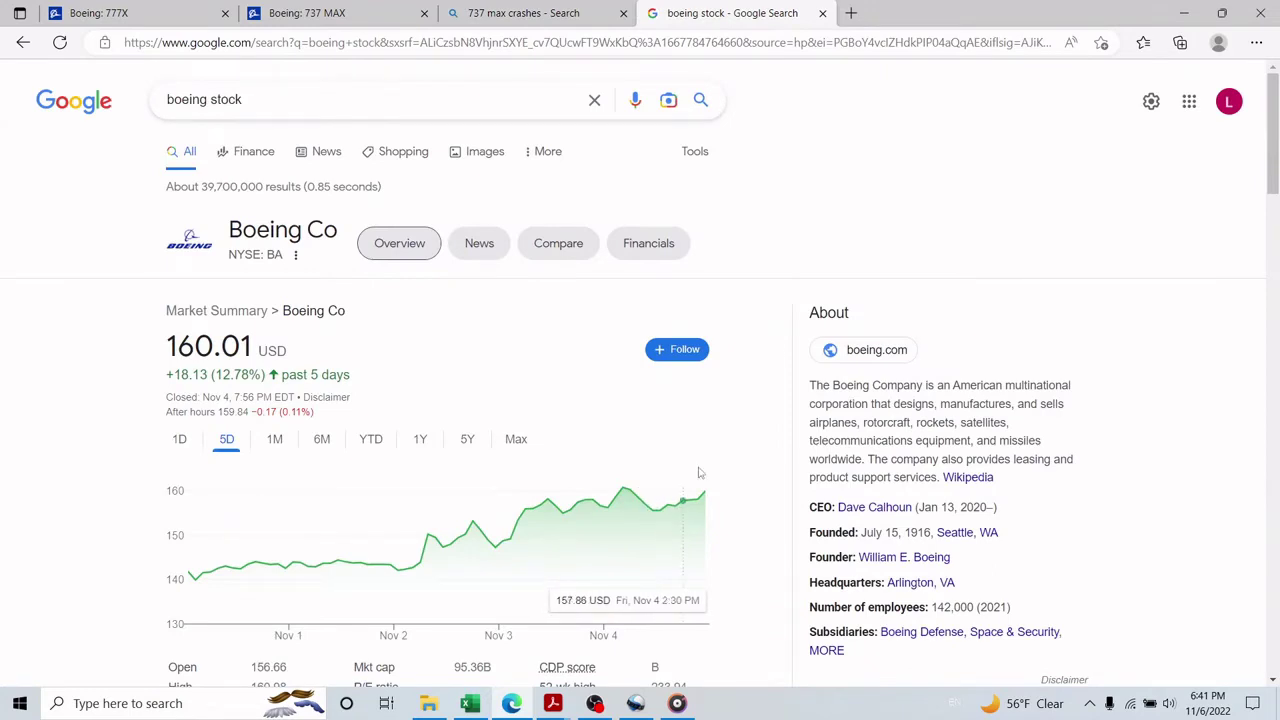
left_click(1182, 12)
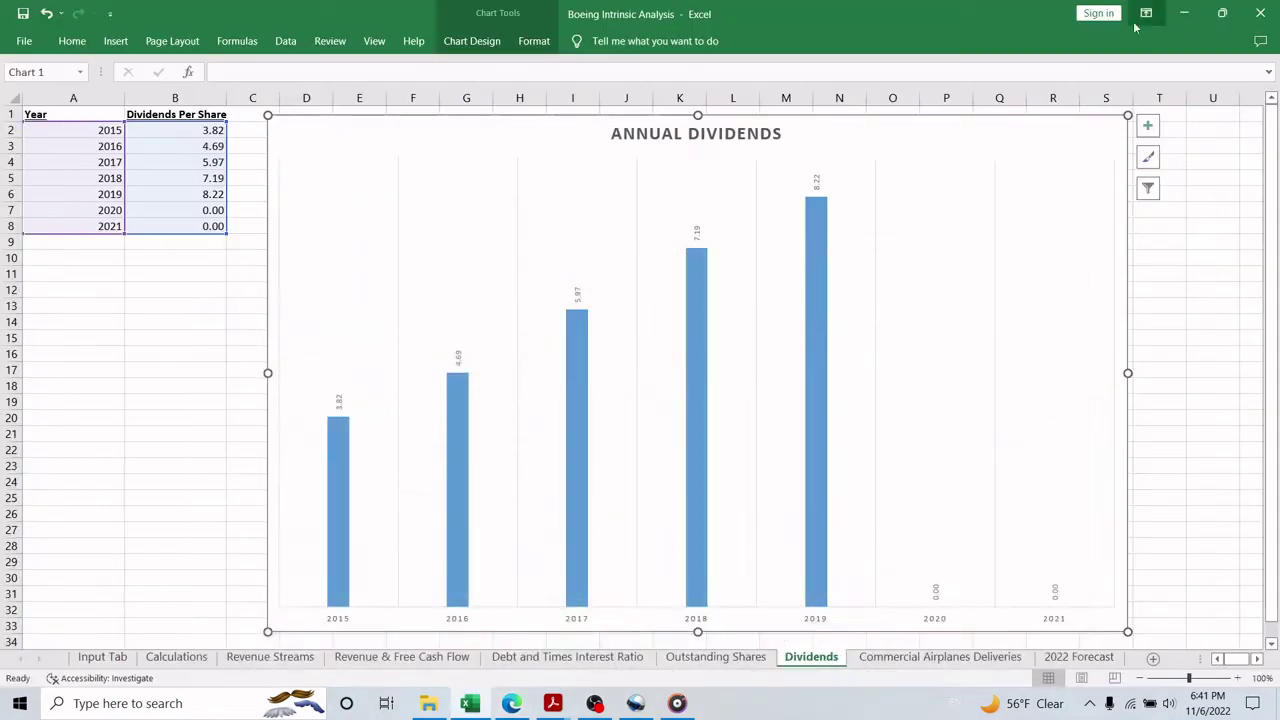
Look over the 2022 Forecast and Commercial Airplanes Deliveries sheets, and check the 2022 Q3 row on the Revenue & Free Cash Flow sheet.
left_click(1079, 657)
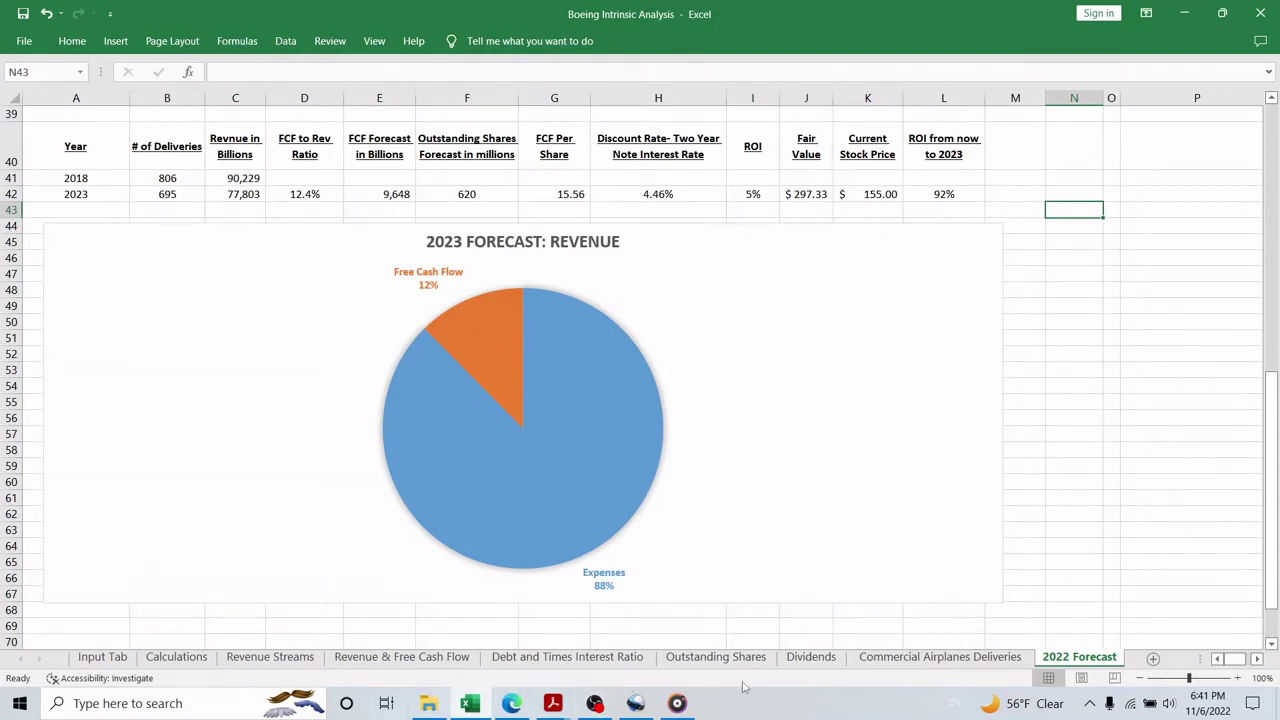
left_click(899, 657)
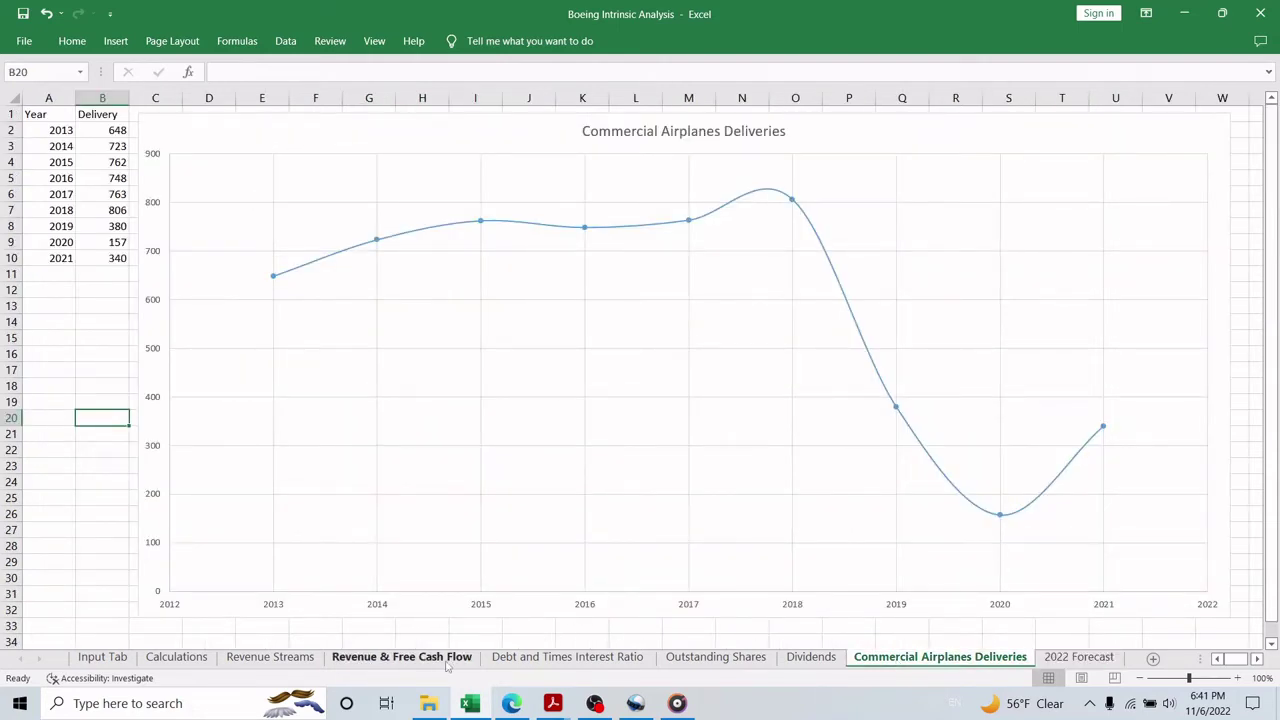
left_click(401, 657)
scroll(160, 449, "up", 11)
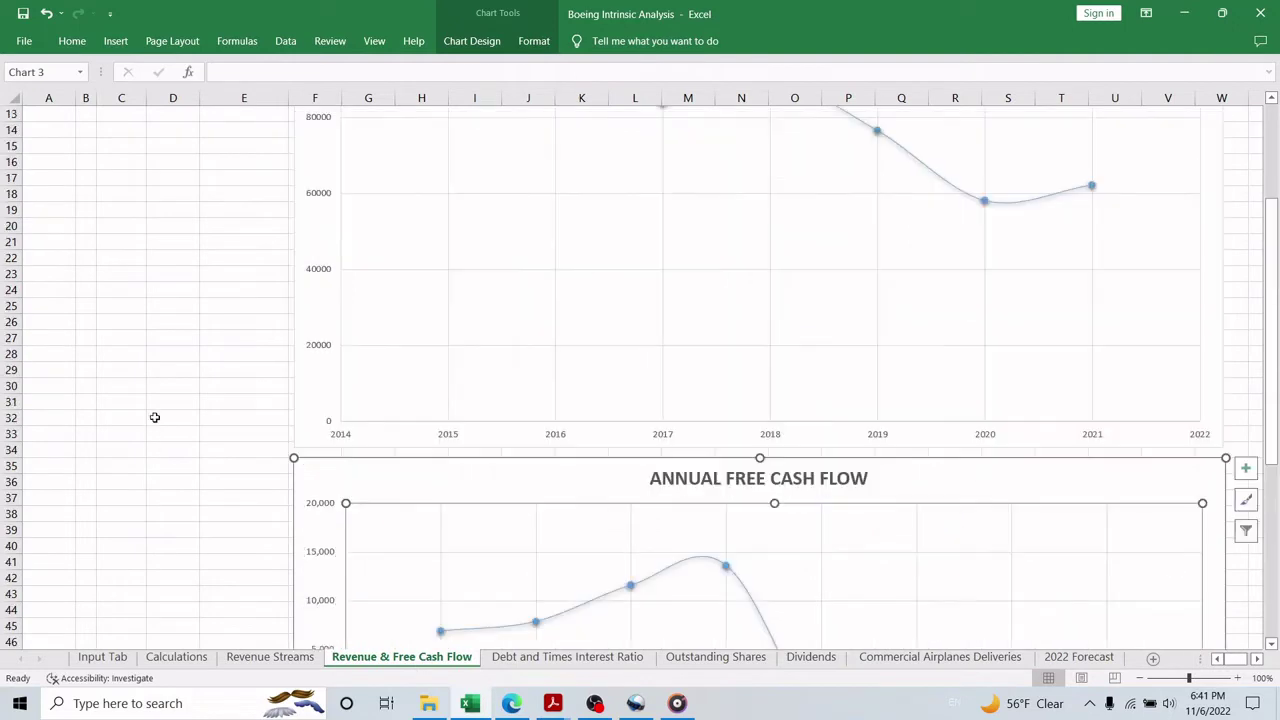
left_click(167, 278)
left_click_drag(185, 242, 18, 240)
left_click(182, 286)
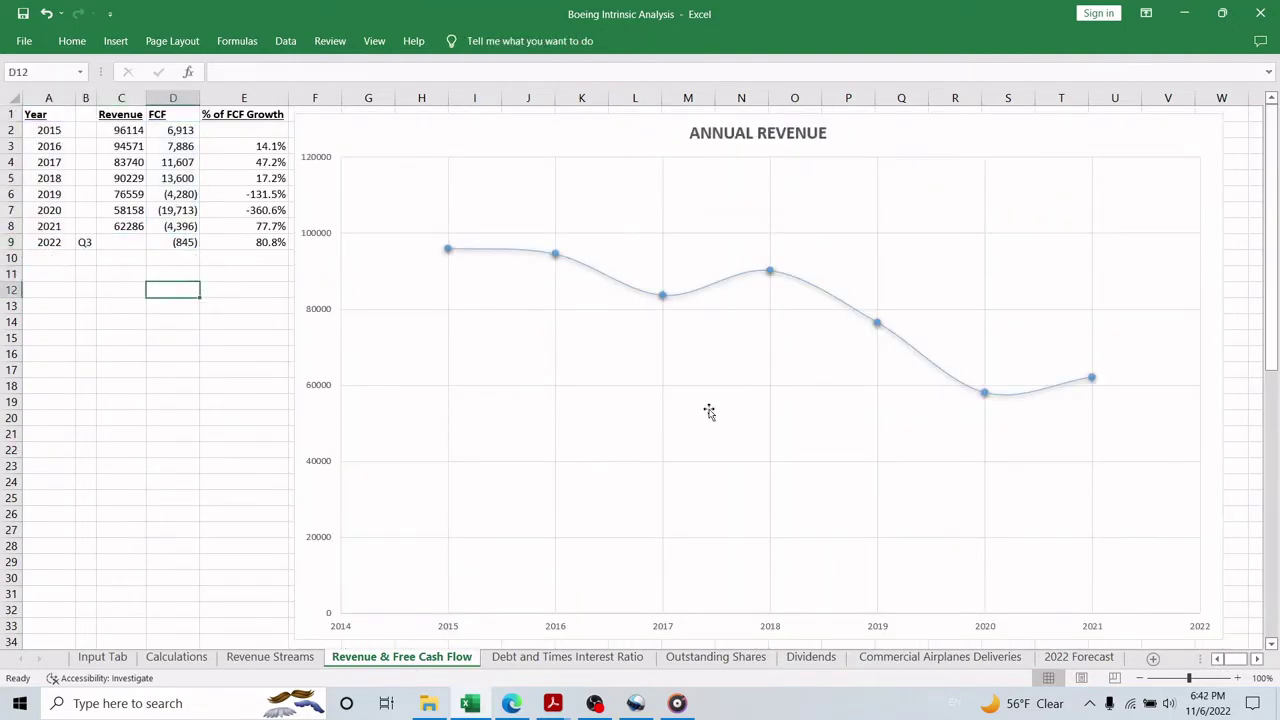
Compare the Annual Revenue chart with the Annual Free Cash Flow chart on the Revenue & Free Cash Flow sheet.
mouse_move(1076, 391)
scroll(1052, 393, "down", 10)
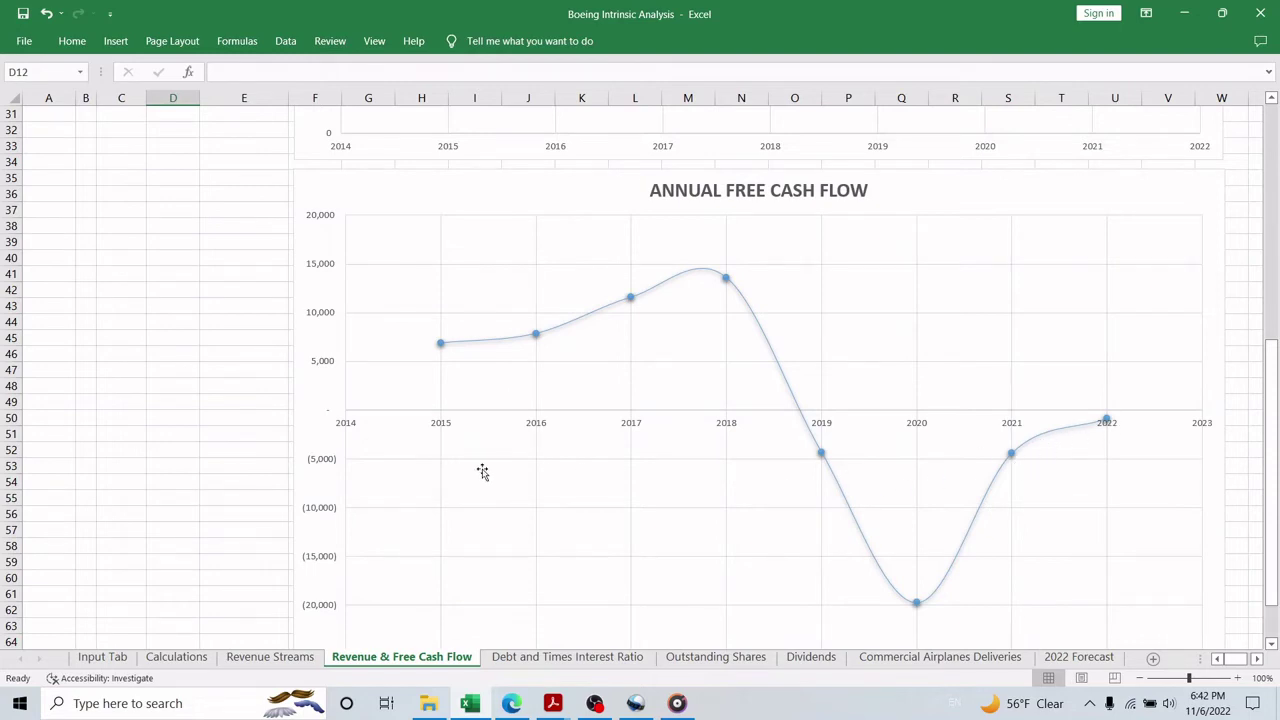
scroll(470, 470, "up", 7)
scroll(452, 469, "up", 3)
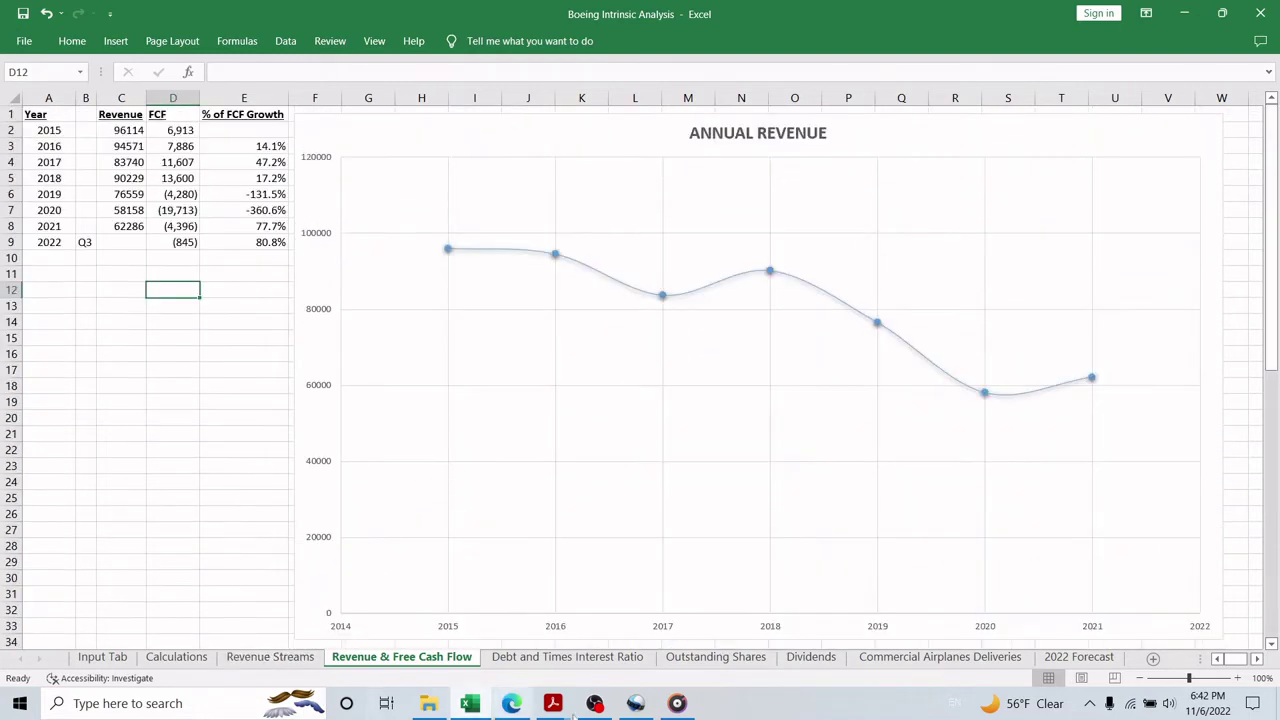
Review the 2019 to 2021 delivery figures and their curve on the Commercial Airplanes Deliveries sheet.
left_click(884, 657)
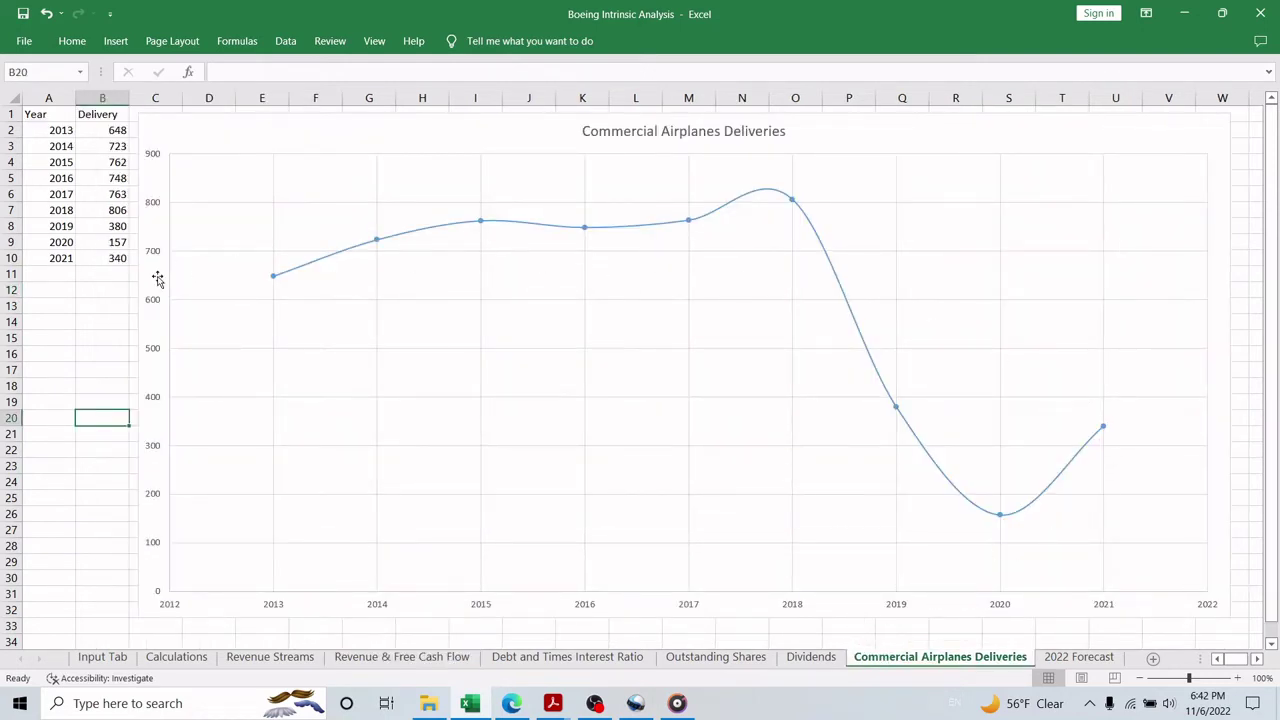
left_click_drag(115, 226, 65, 258)
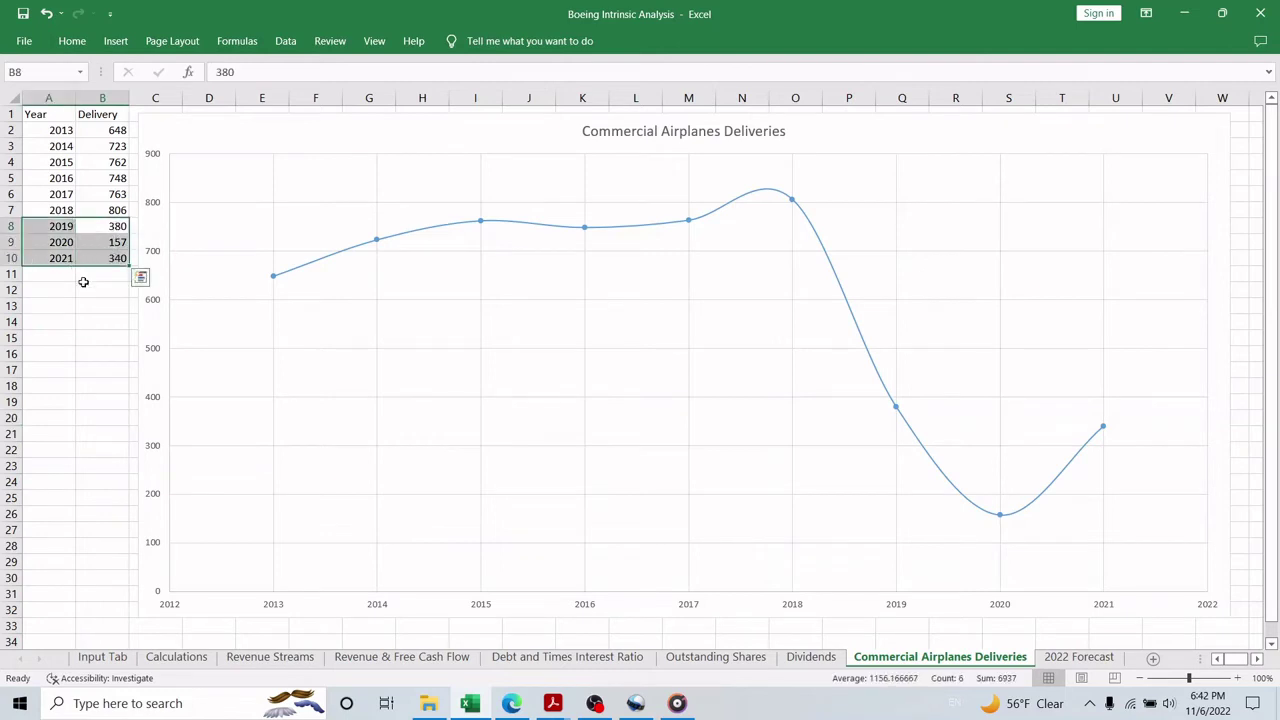
left_click(98, 313)
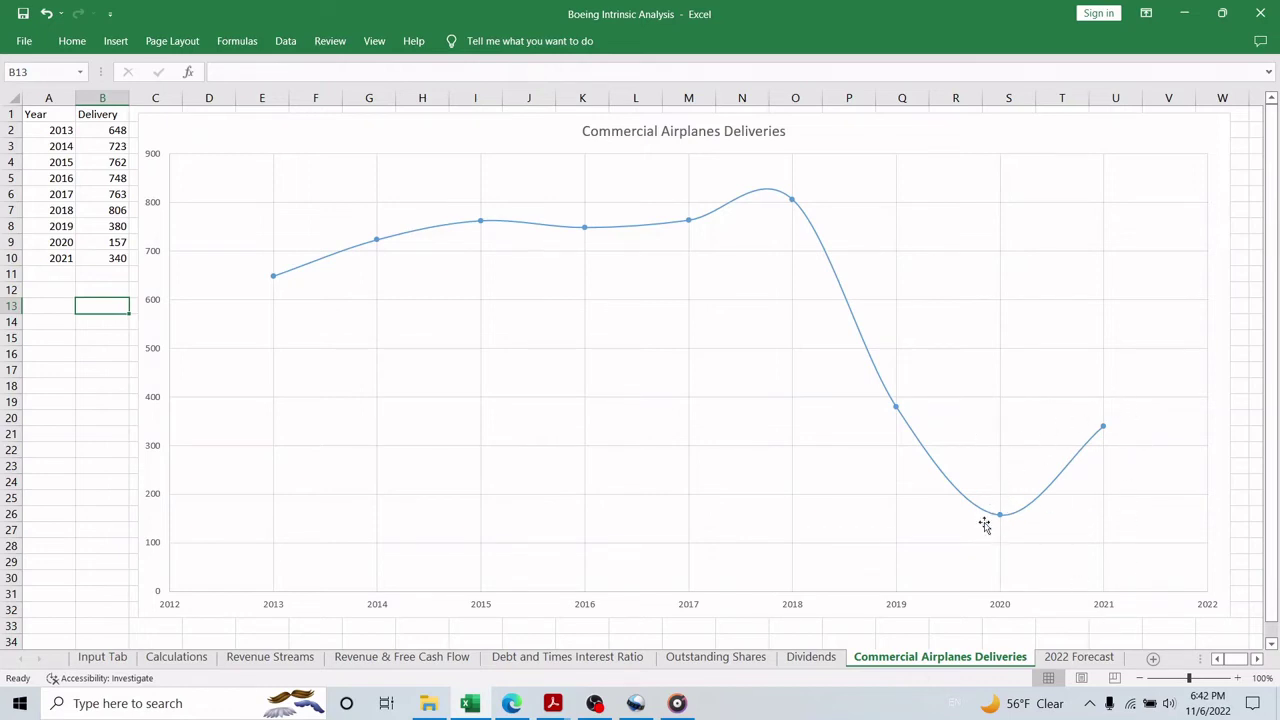
Check the 2020 and 2021 free cash flow values on the Revenue & Free Cash Flow sheet.
left_click(400, 656)
left_click_drag(190, 210, 185, 227)
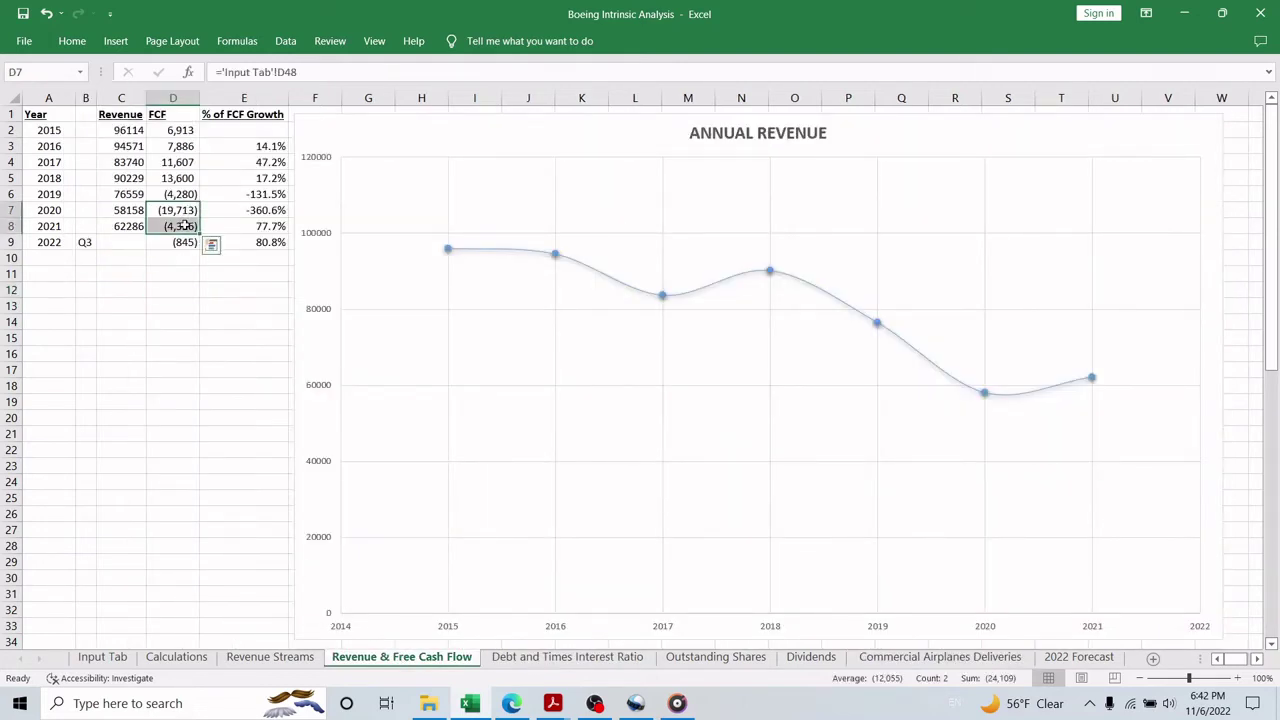
left_click(199, 320)
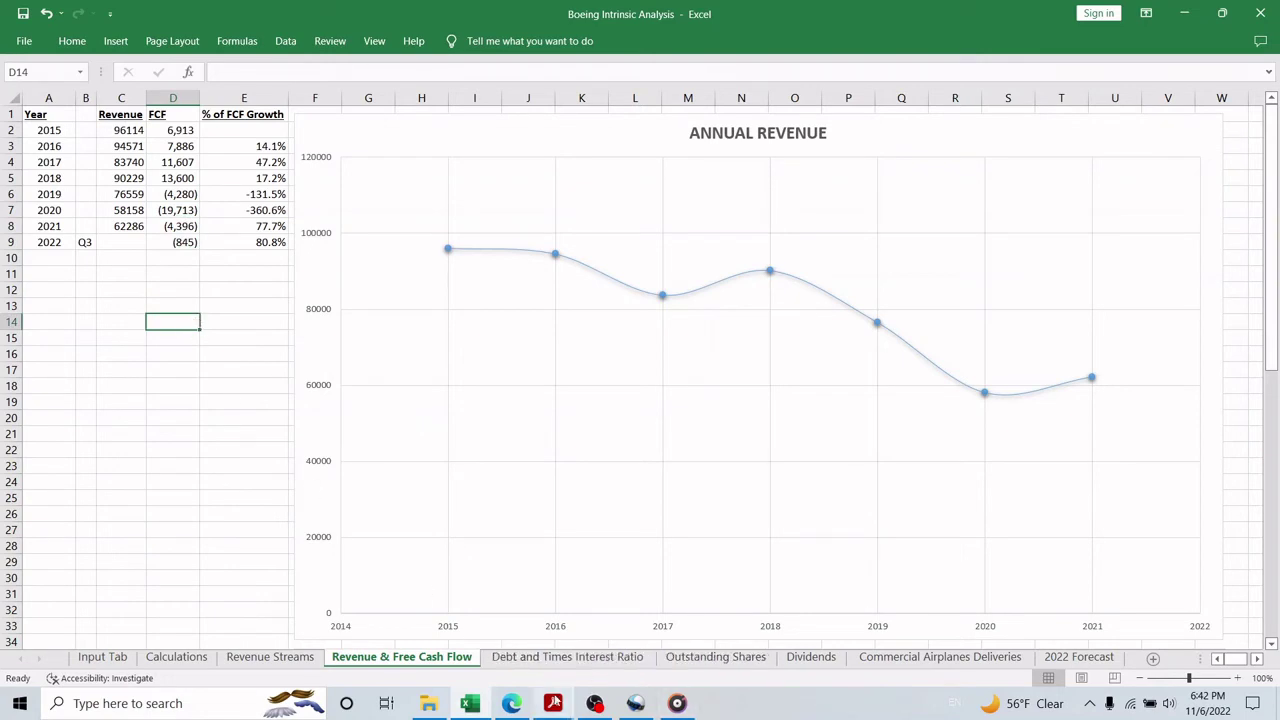
Switch to Acrobat Reader to read the highlighted 737 MAX inventory passage in the 2021 10-K, and return to the Excel workbook.
left_click(553, 703)
left_click(482, 647)
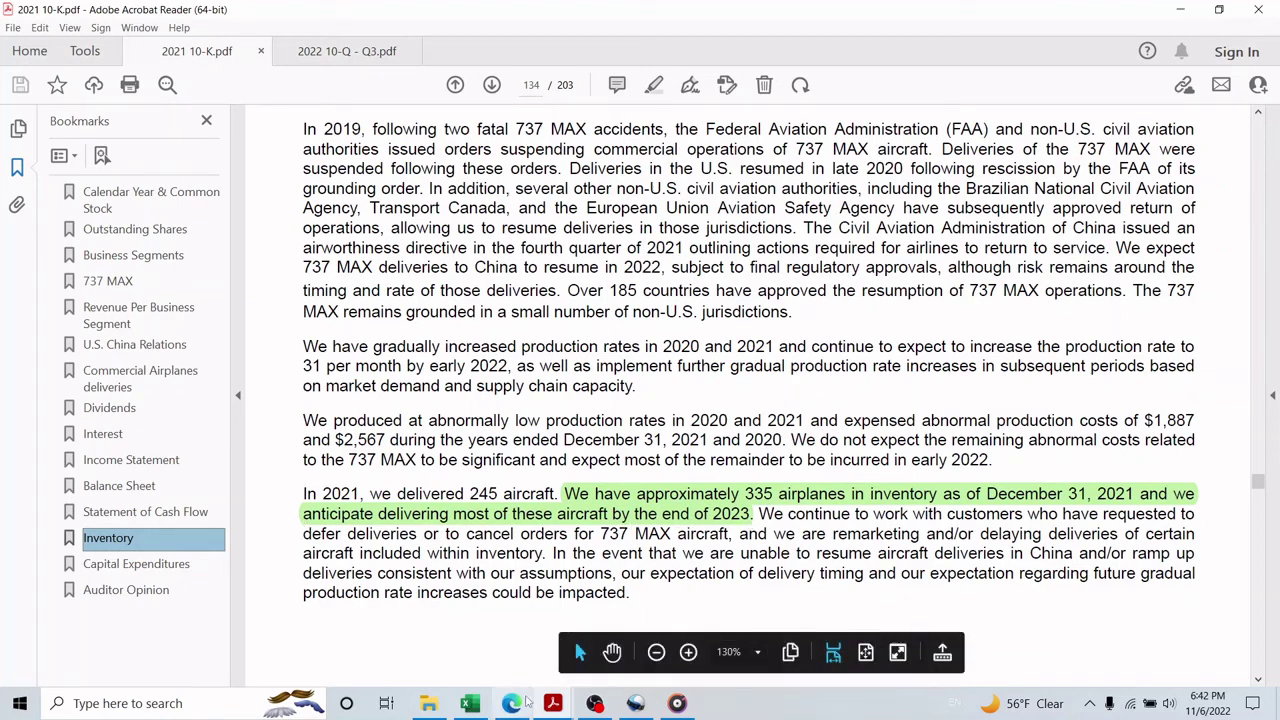
left_click(469, 703)
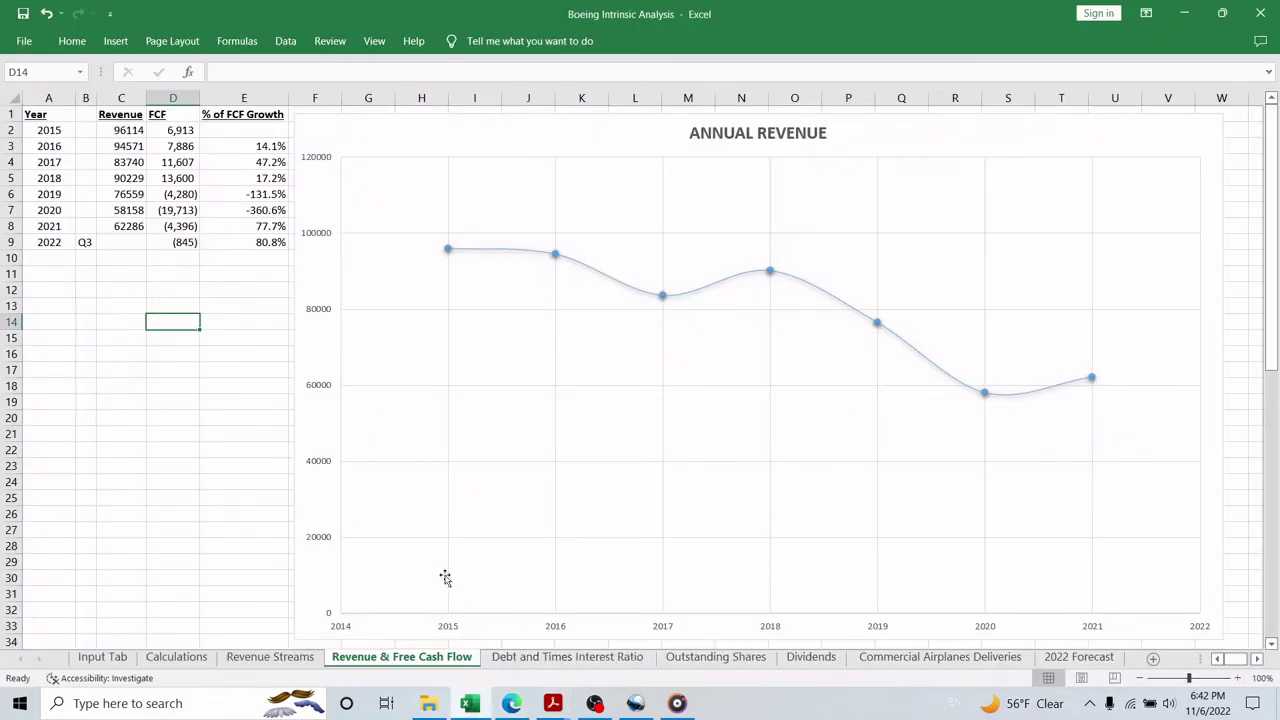
Compare the 2023 delivery forecast with the 2018 deliveries and revenue on the 2022 Forecast sheet.
left_click(1068, 660)
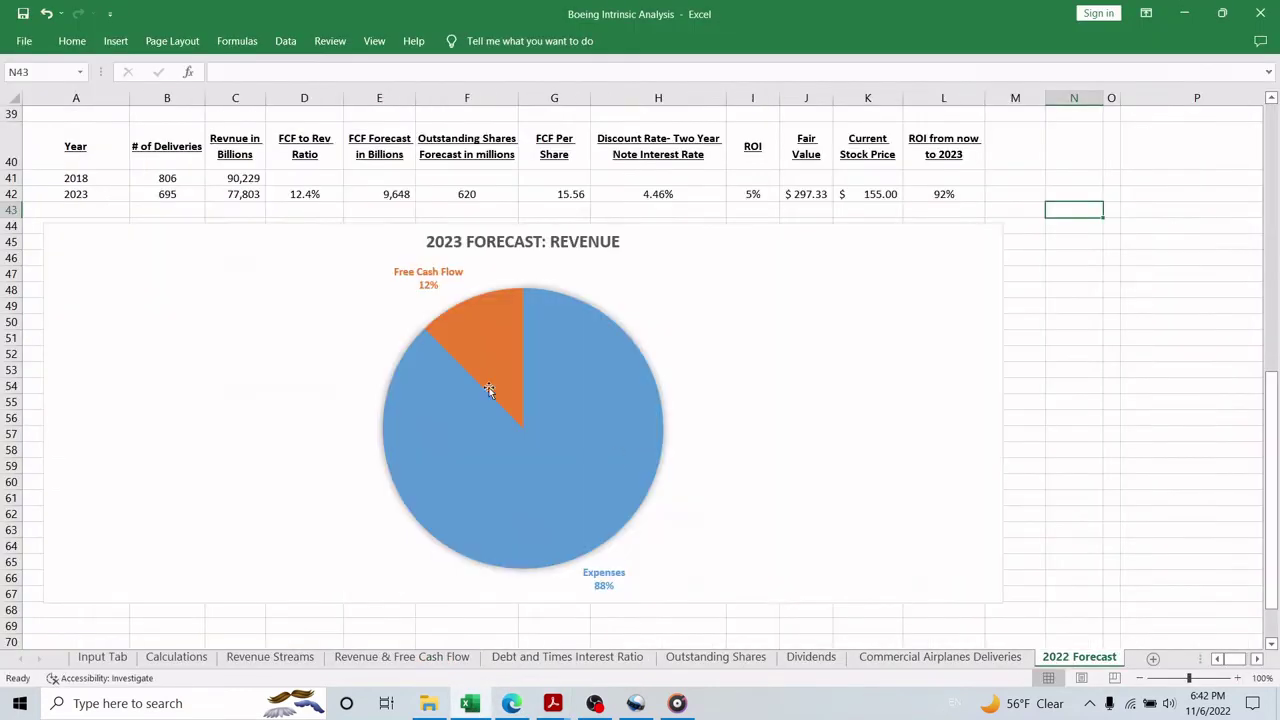
left_click(179, 194)
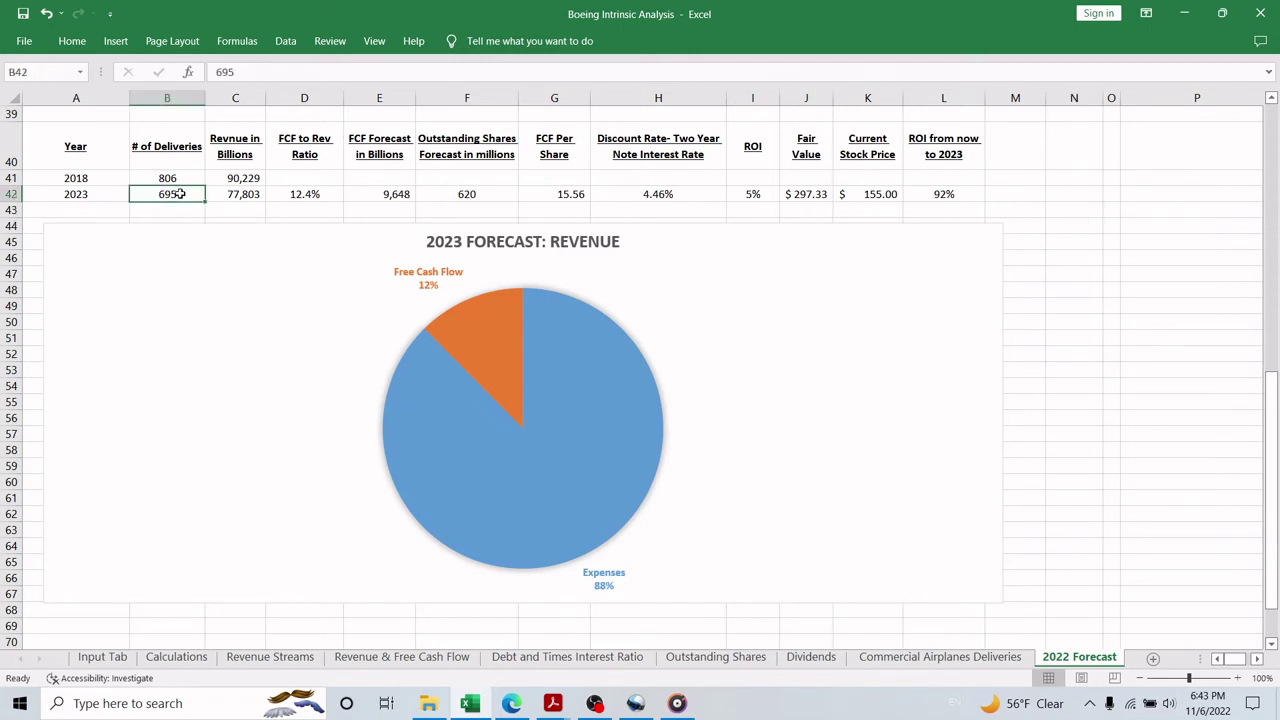
left_click(77, 194)
left_click_drag(134, 194, 165, 196)
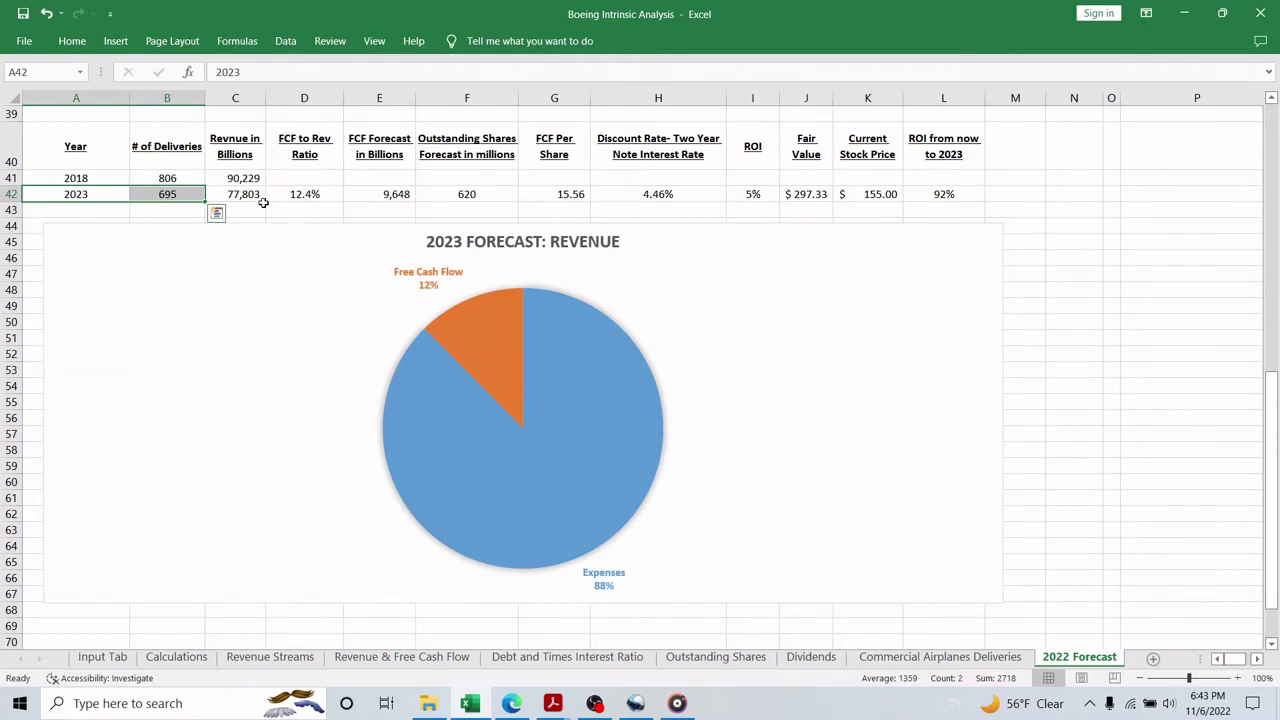
left_click_drag(80, 177, 235, 178)
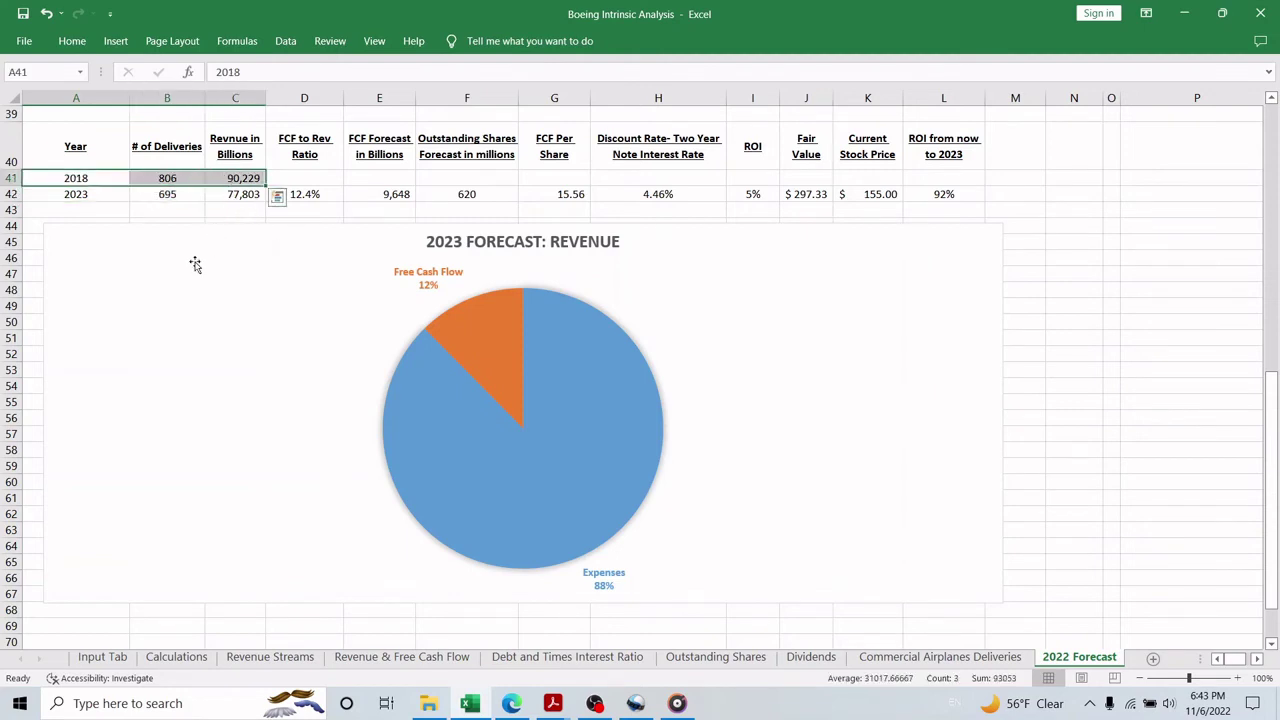
Inspect the formula behind the 2023 revenue forecast in cell C42 without changing it.
left_click(234, 195)
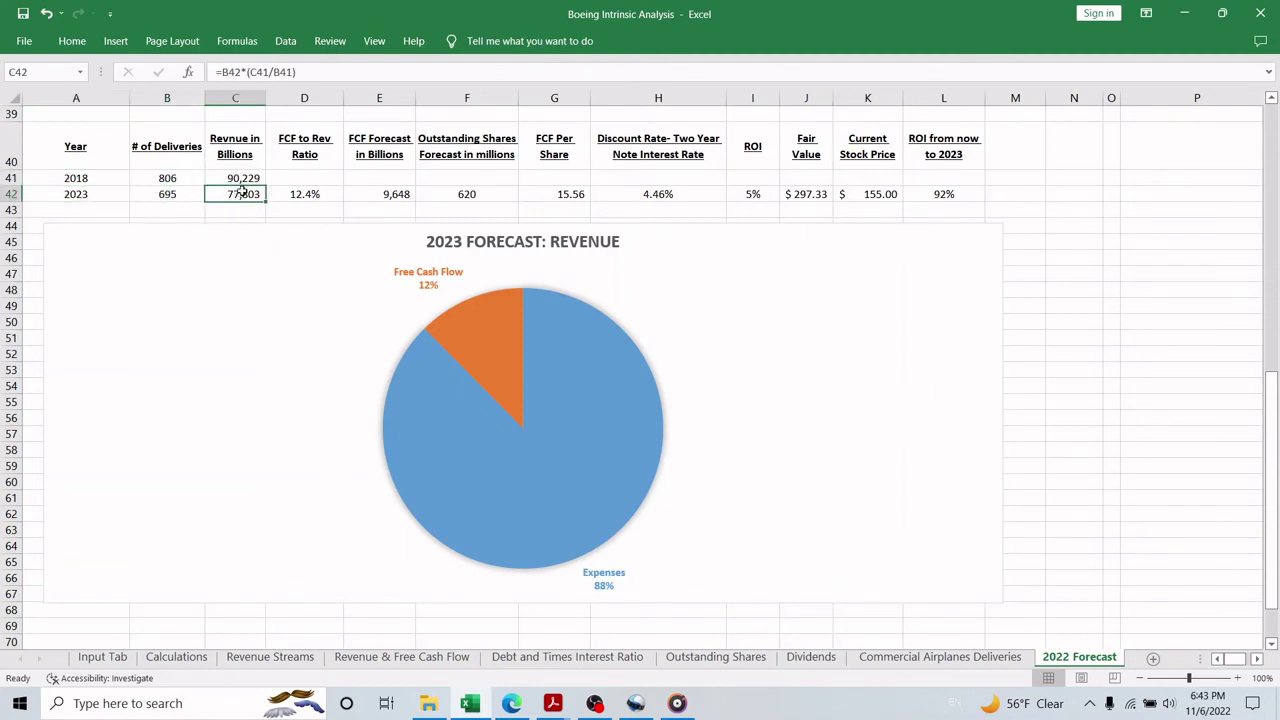
double_click(231, 193)
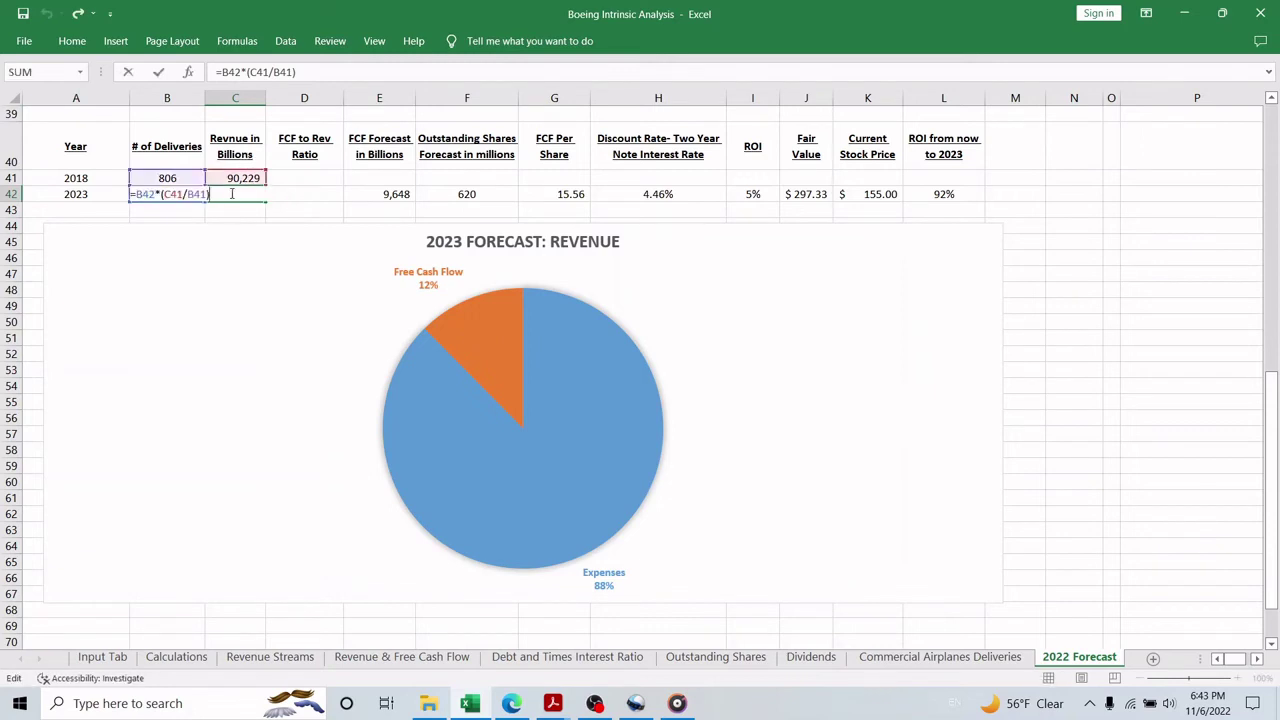
left_click(327, 177)
left_click(246, 195)
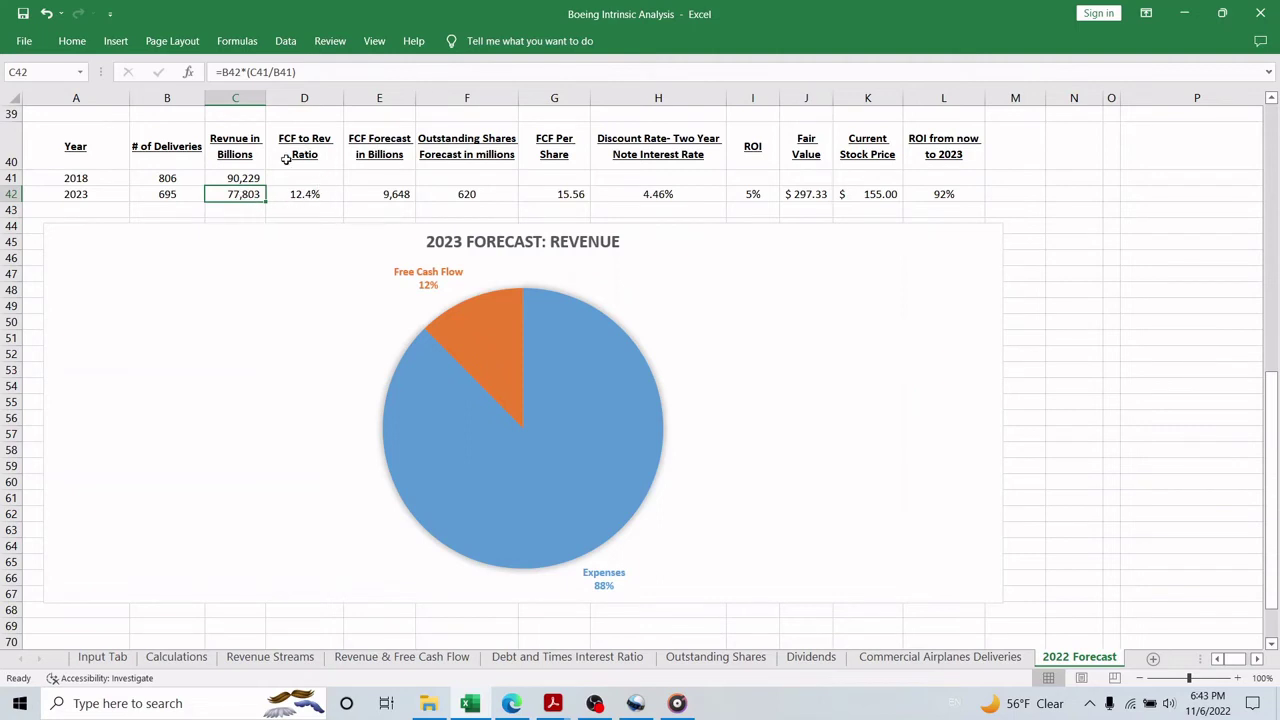
Check the 2023 FCF to revenue ratio and pull the Free Cash Flow slice slightly out of the 2023 forecast pie chart.
left_click(305, 195)
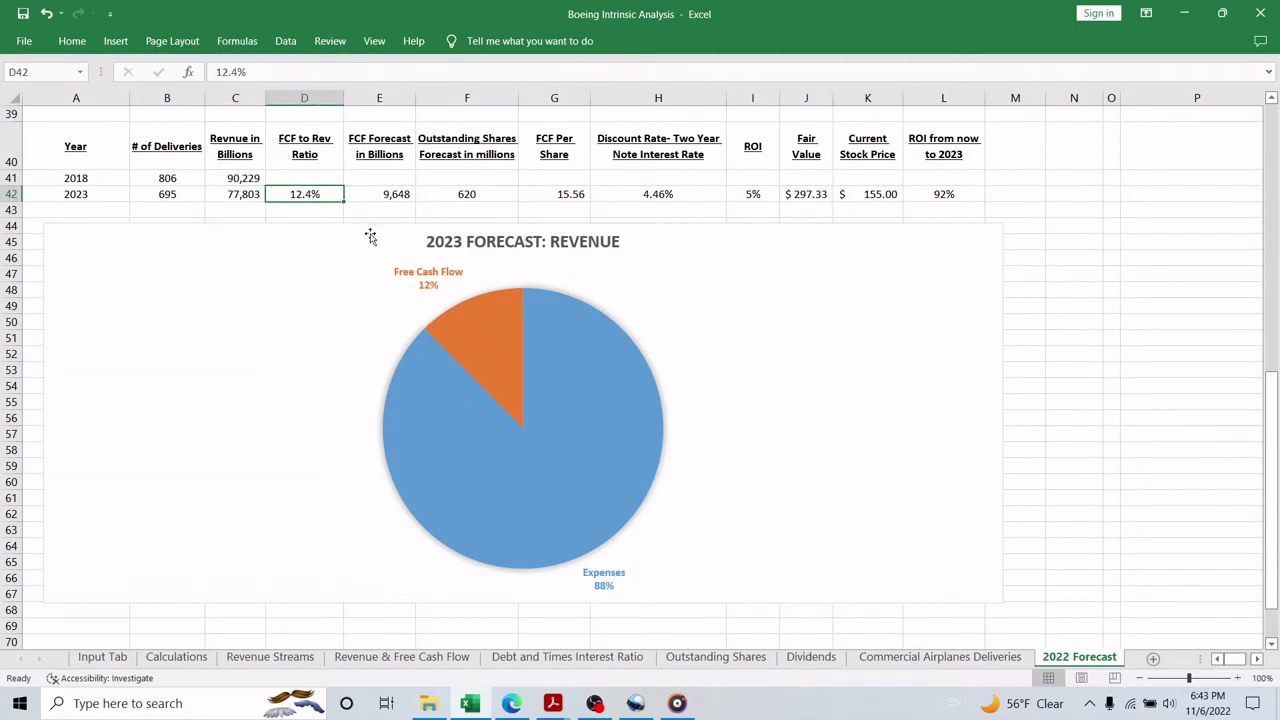
left_click(485, 316)
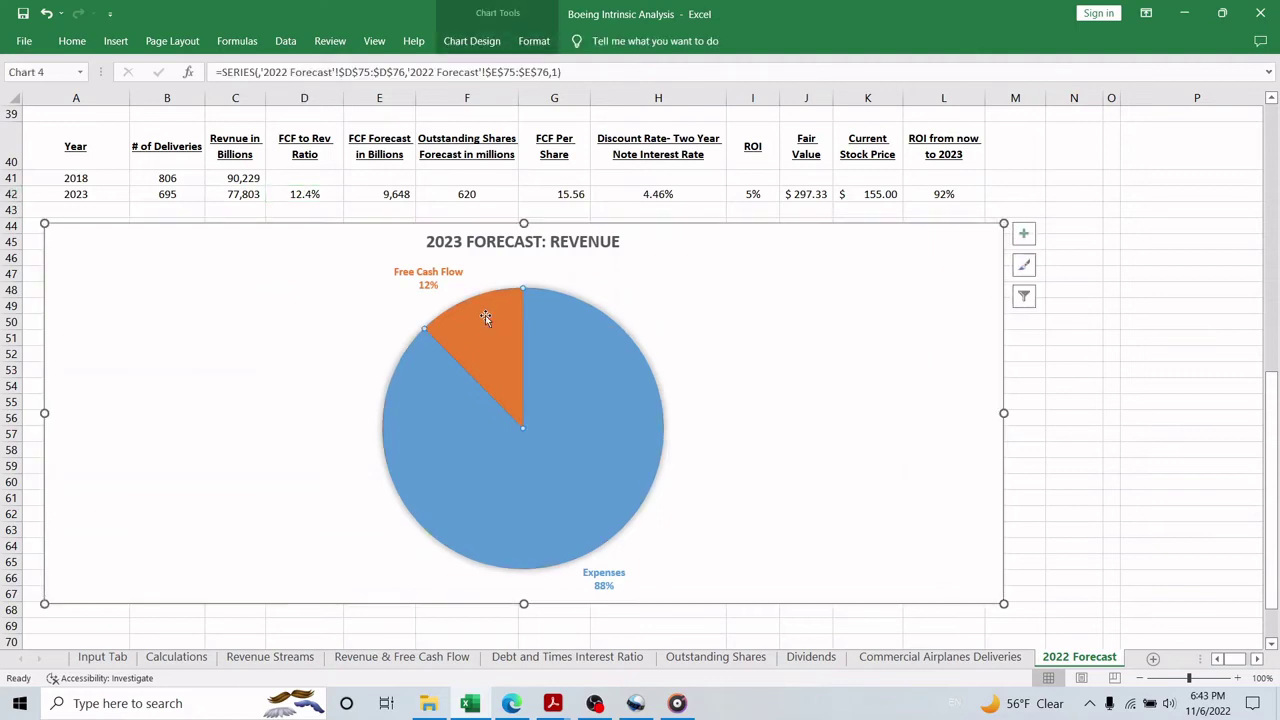
left_click_drag(485, 316, 486, 300)
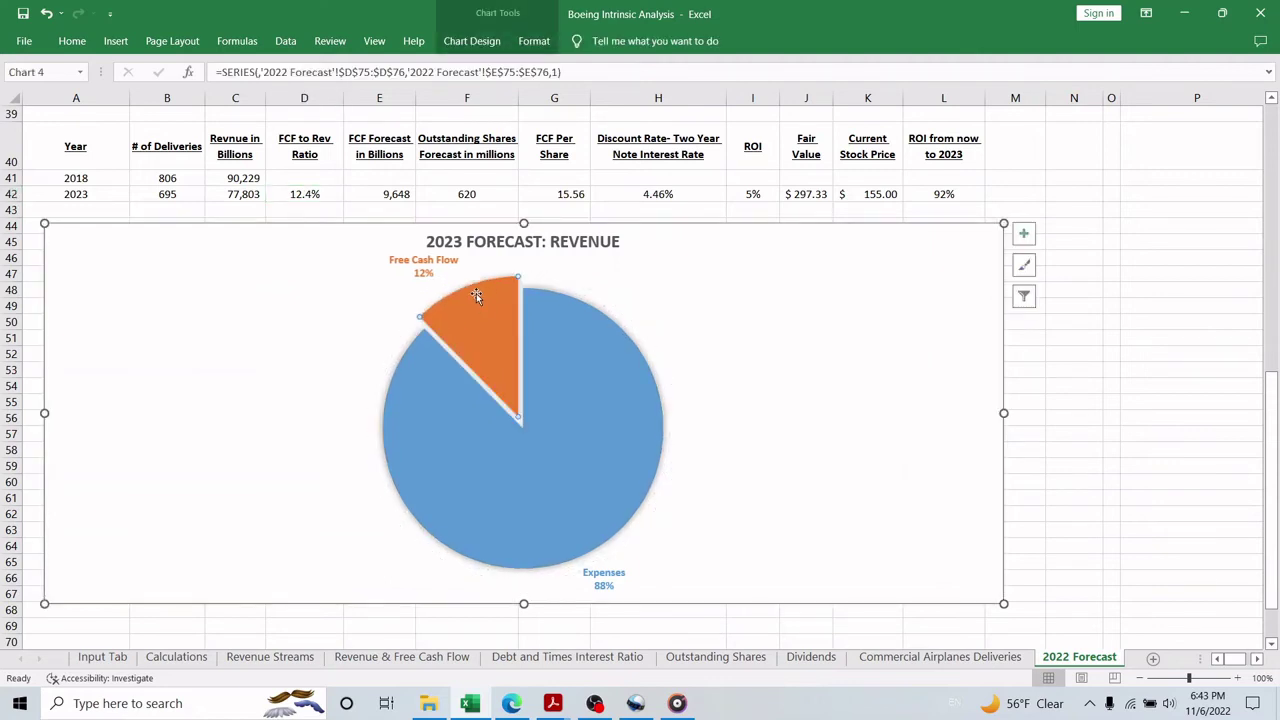
Review the 2023 FCF to revenue ratio, FCF forecast, outstanding shares forecast and FCF per share.
left_click(309, 193)
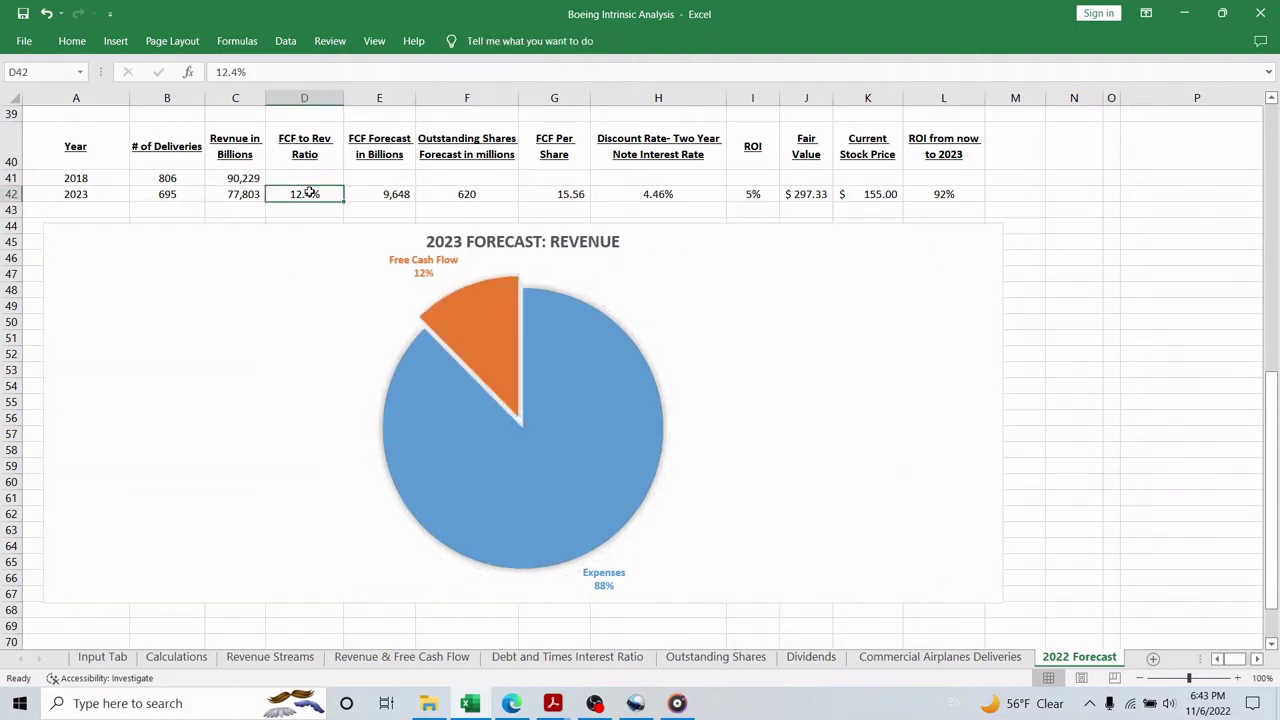
left_click(400, 196)
mouse_move(497, 324)
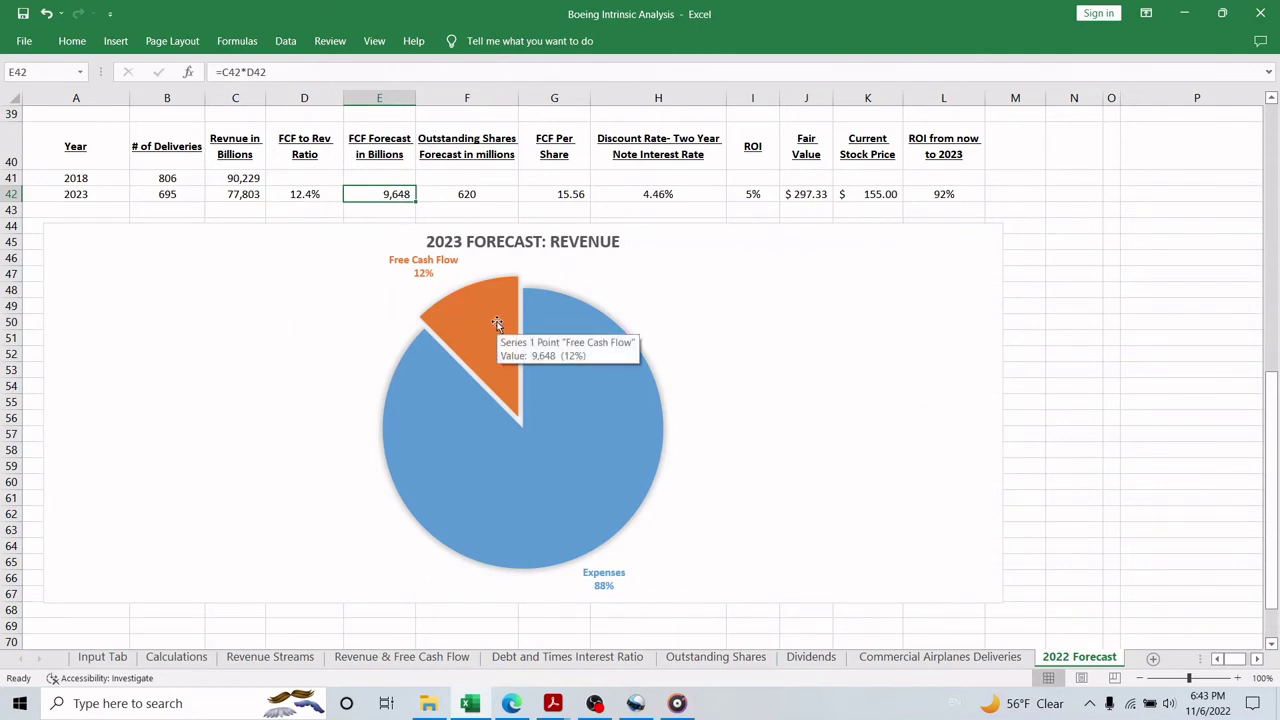
left_click(494, 198)
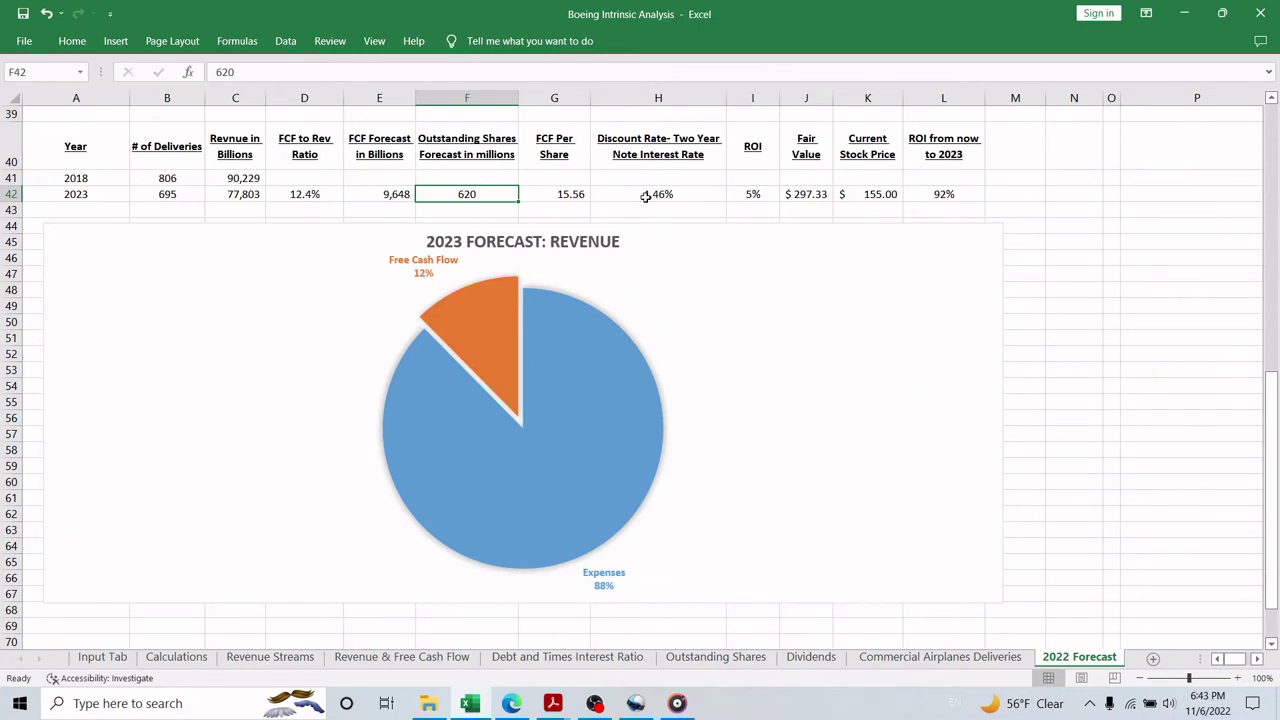
left_click(578, 200)
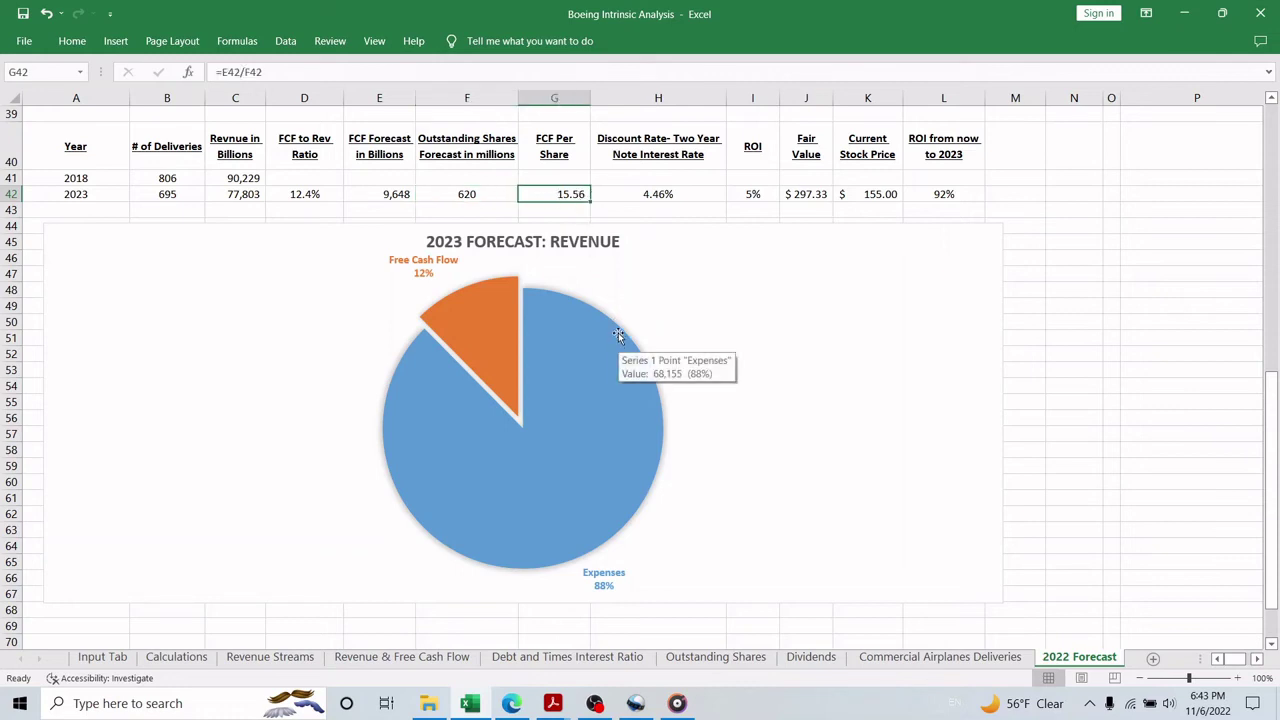
Check the two-year note discount rate and the ROI column in the 2023 forecast.
left_click(670, 198)
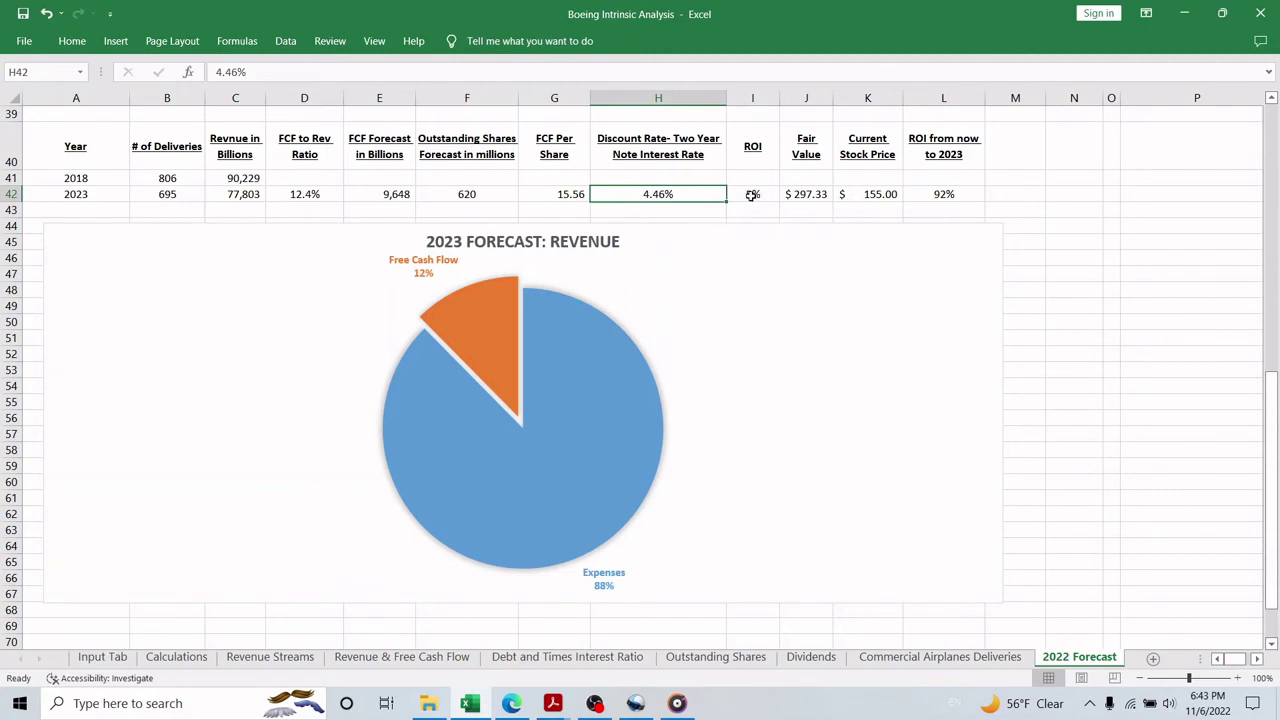
left_click(692, 142)
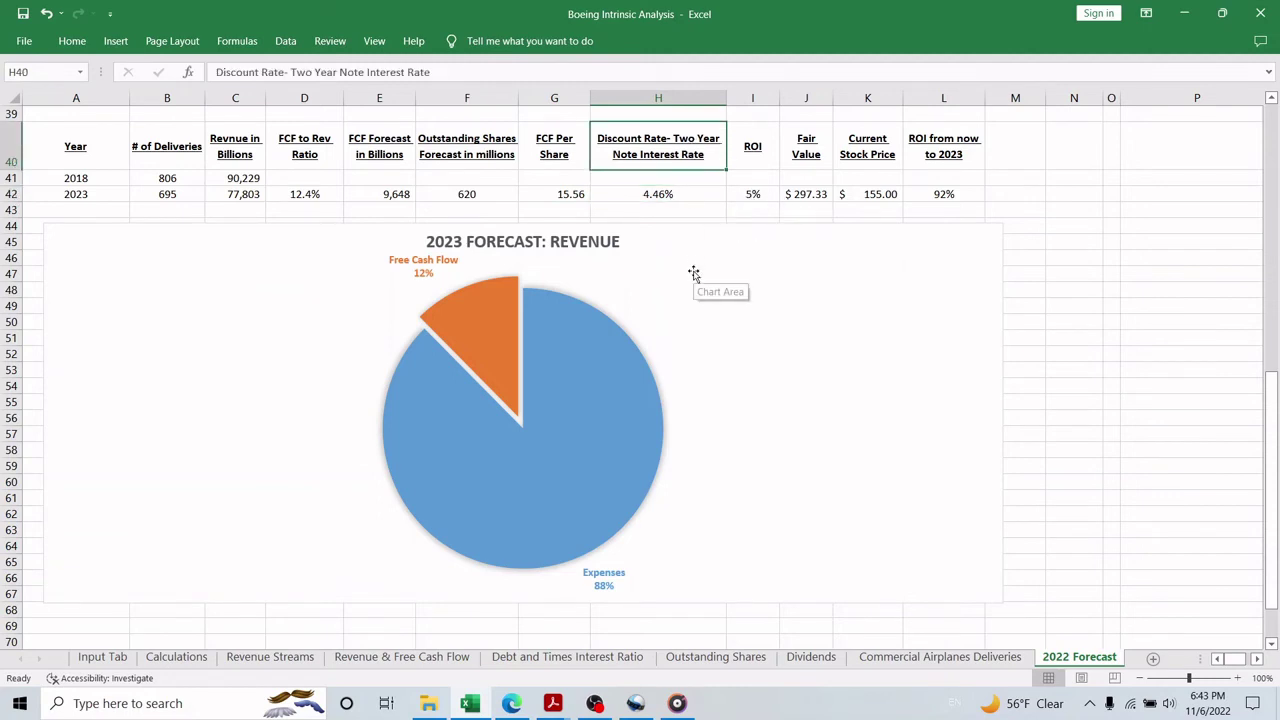
left_click_drag(753, 144, 754, 196)
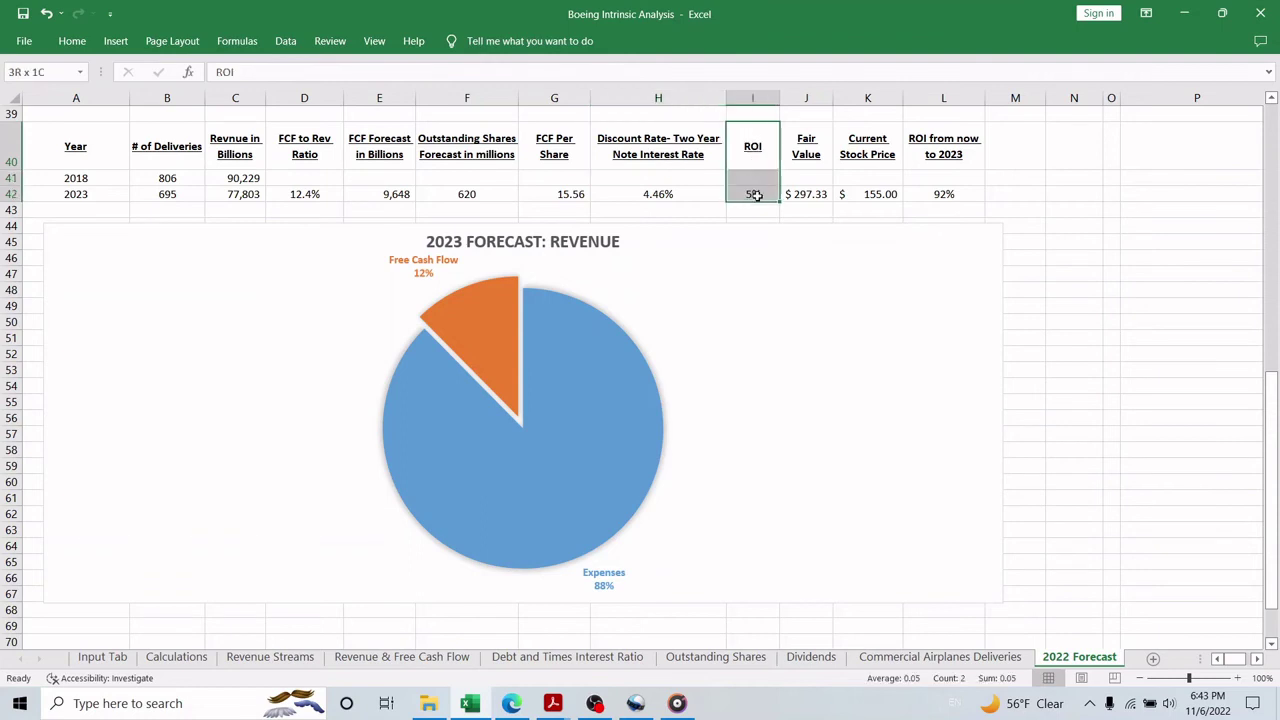
Format the 2023 Fair Value in cell J42 as currency in bold.
left_click_drag(812, 146, 806, 196)
left_click(805, 196)
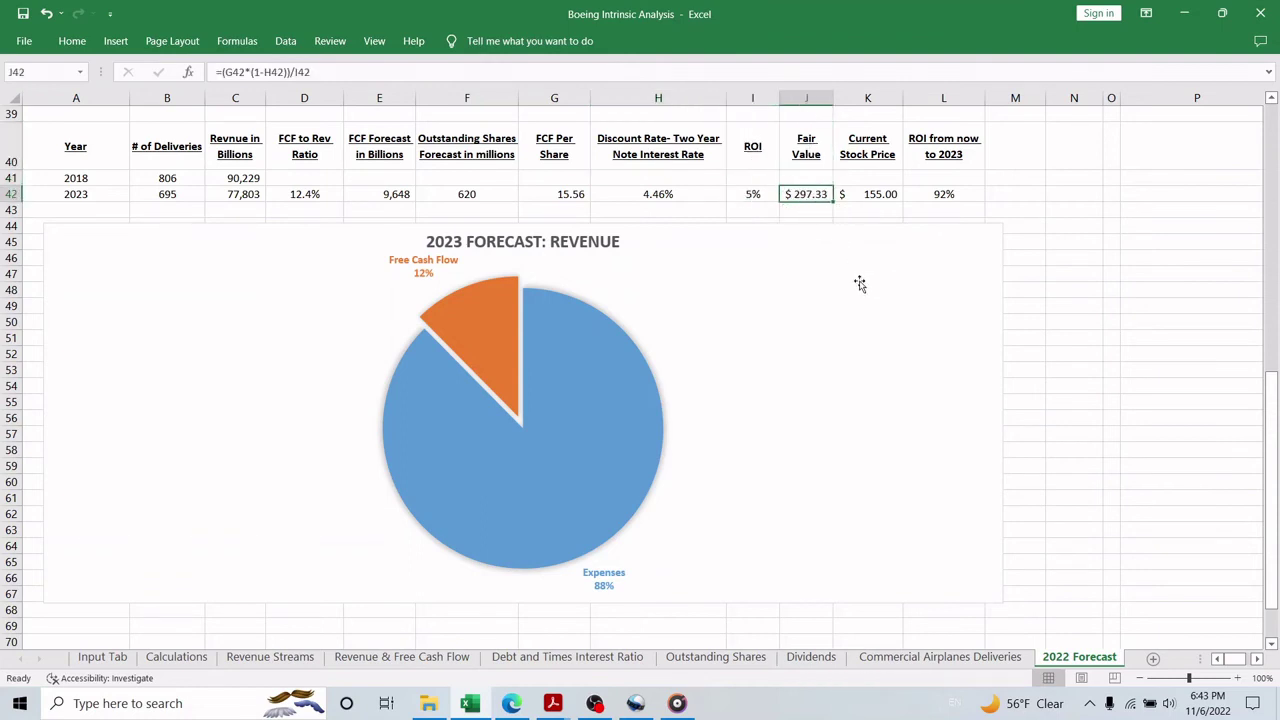
key("ctrl+shift+4")
key("ctrl+b")
Review the current stock price and inspect the formula for the ROI from now to 2023.
left_click_drag(864, 148, 868, 196)
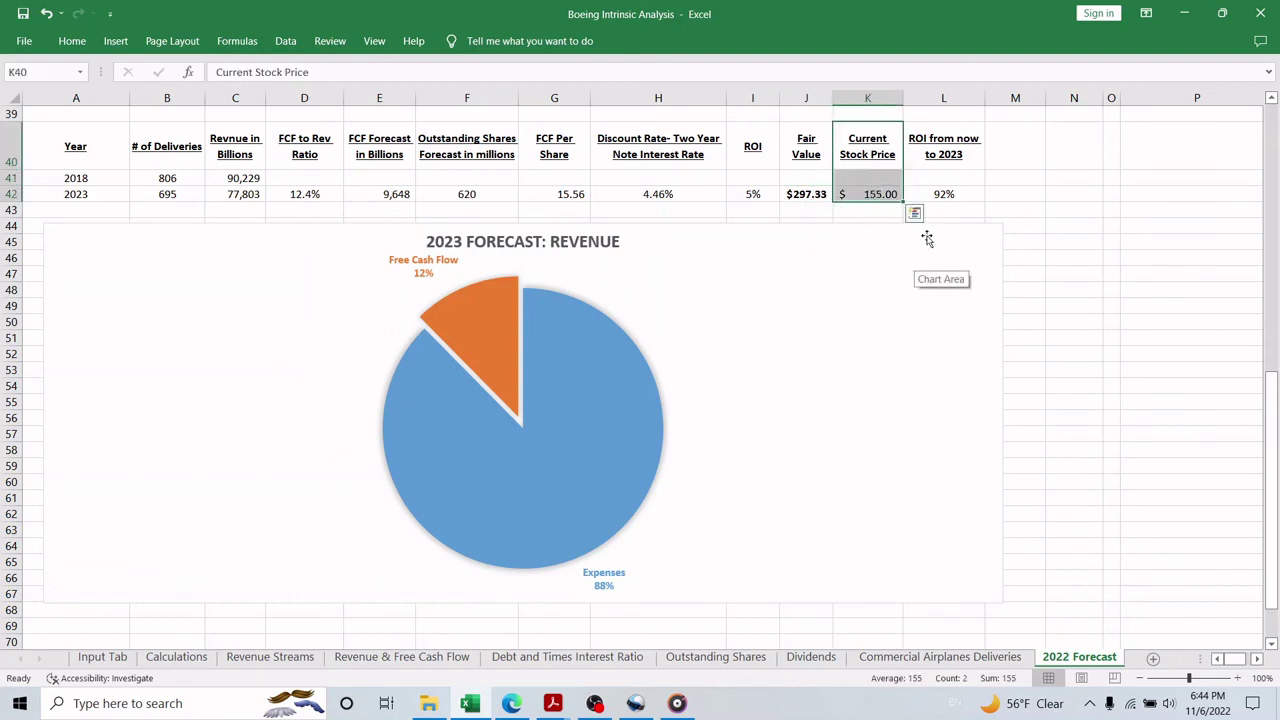
left_click_drag(954, 148, 956, 194)
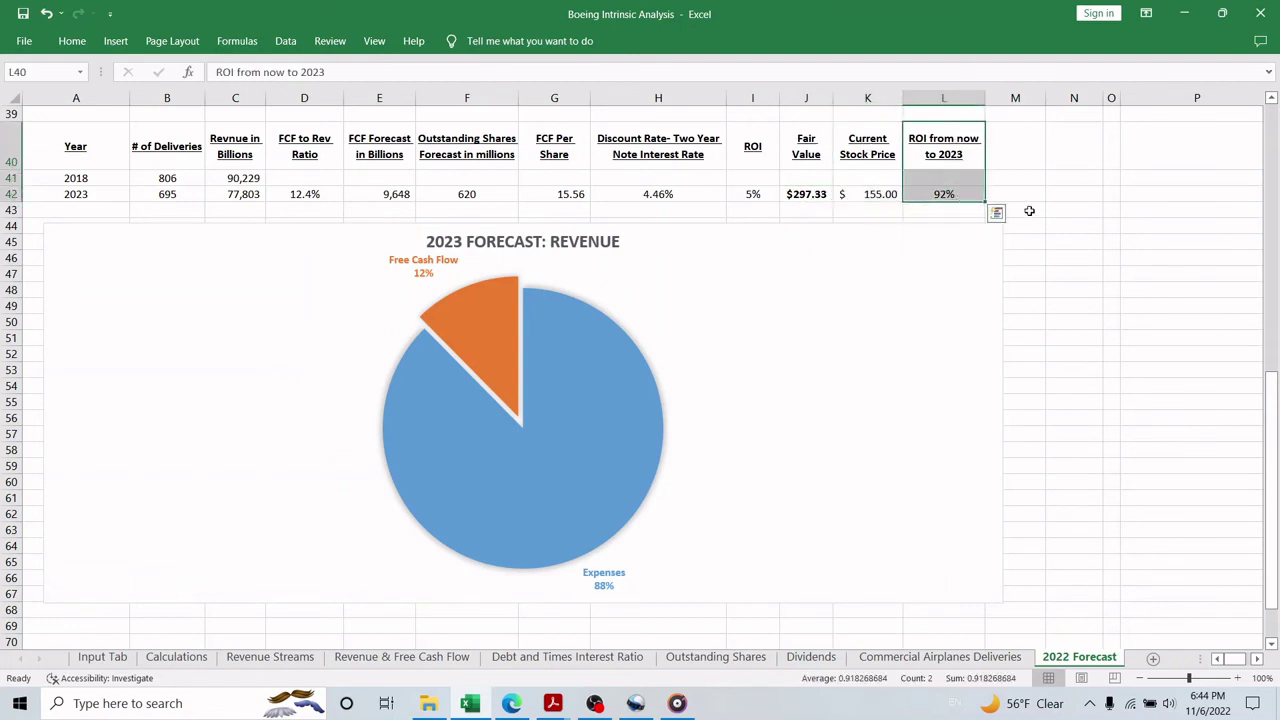
left_click(942, 194)
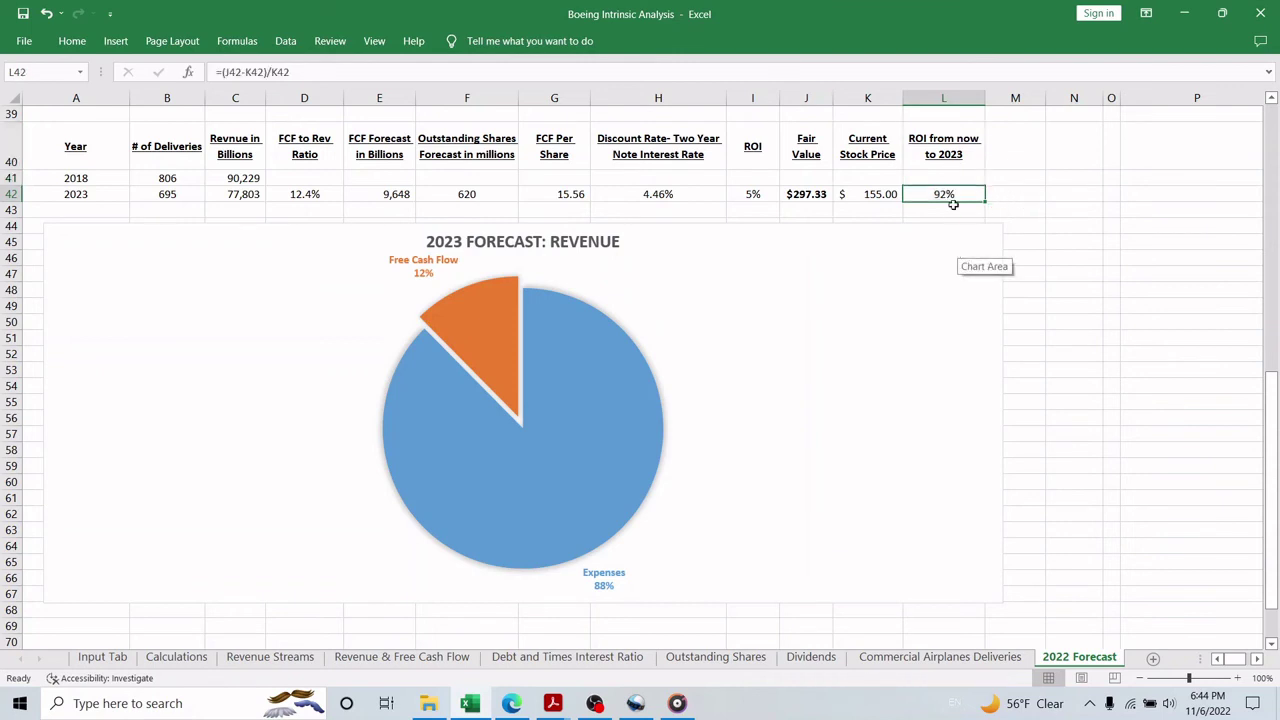
Compare the ROI used for the fair value with the current stock price and the ROI from now to 2023.
left_click(766, 195)
left_click_drag(766, 148, 758, 194)
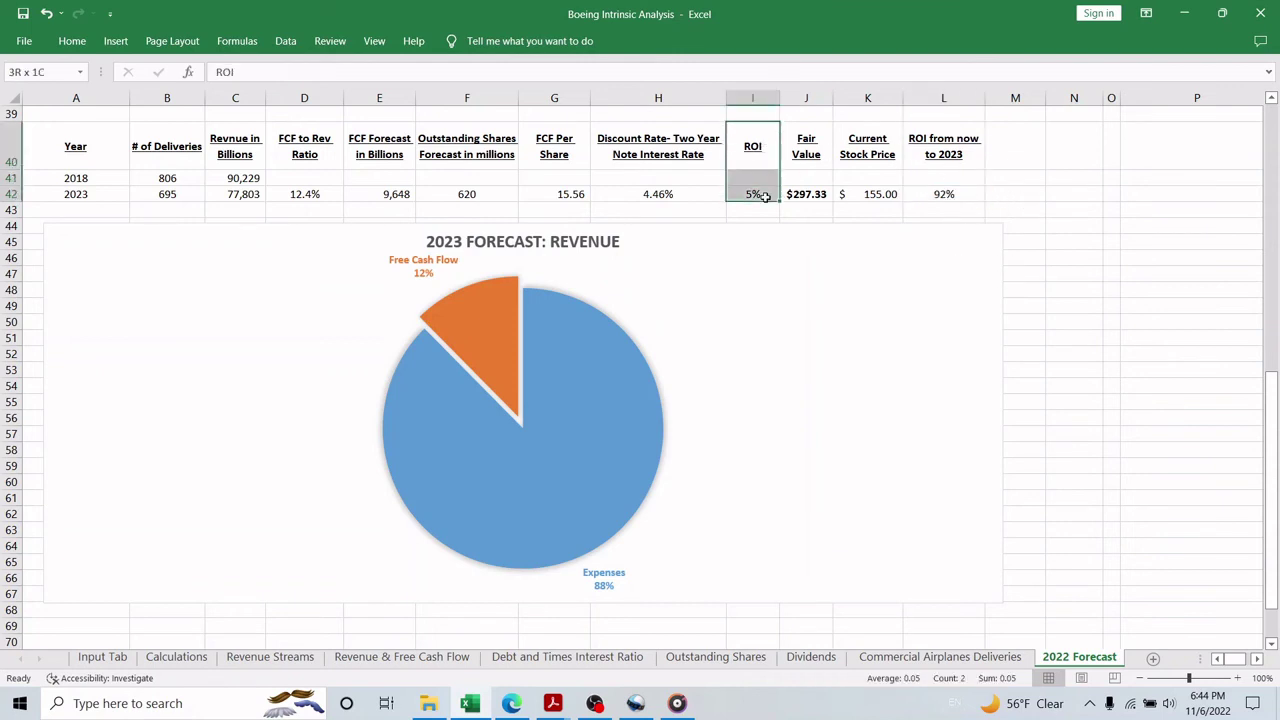
left_click(885, 194)
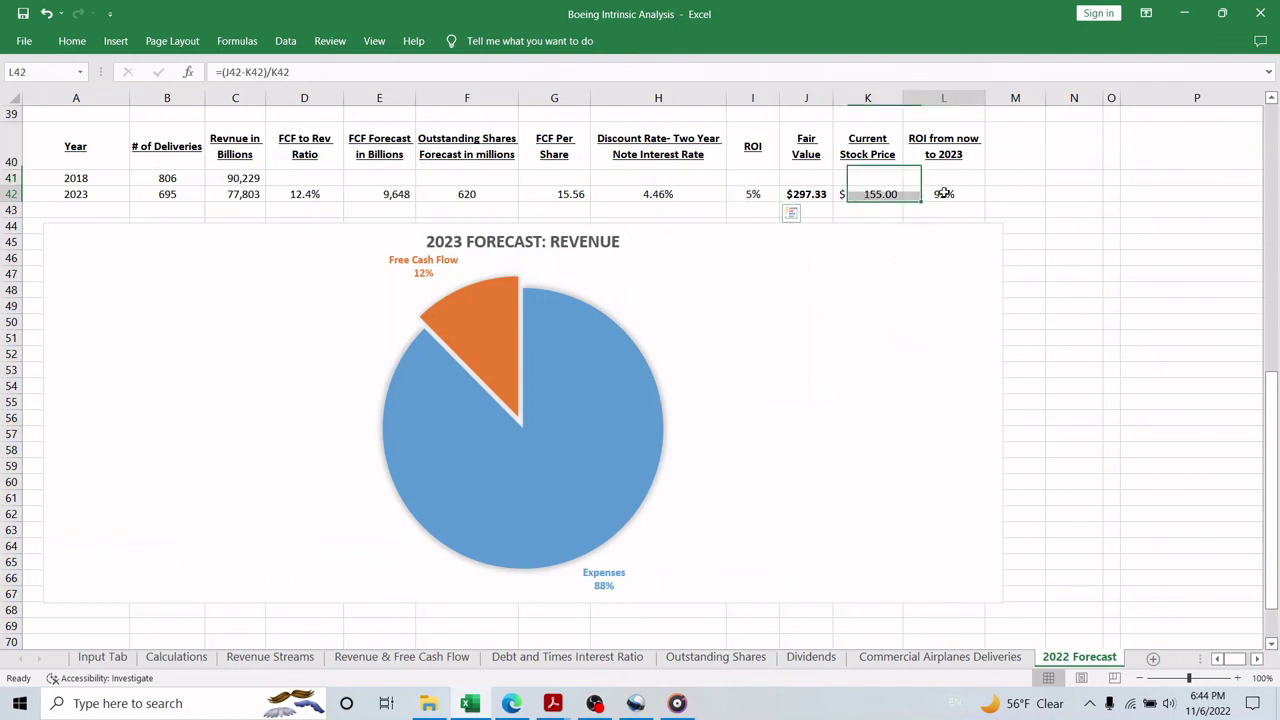
left_click(944, 194)
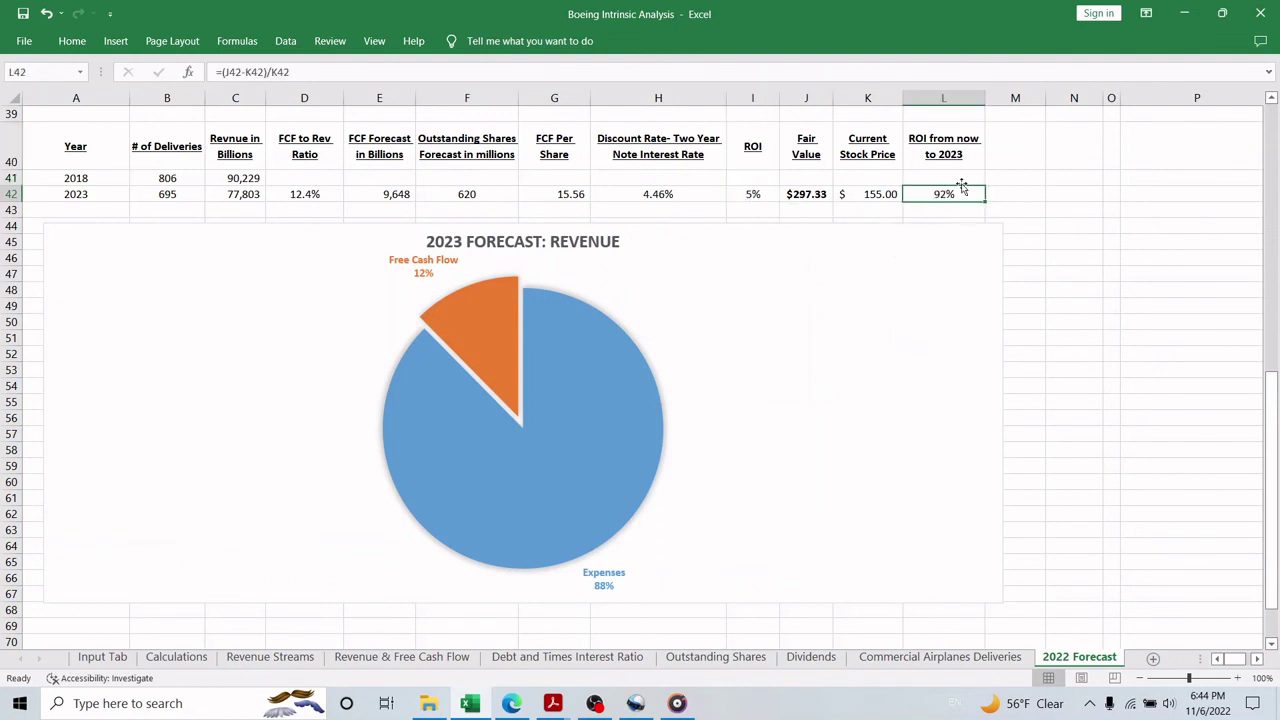
left_click_drag(962, 138, 962, 196)
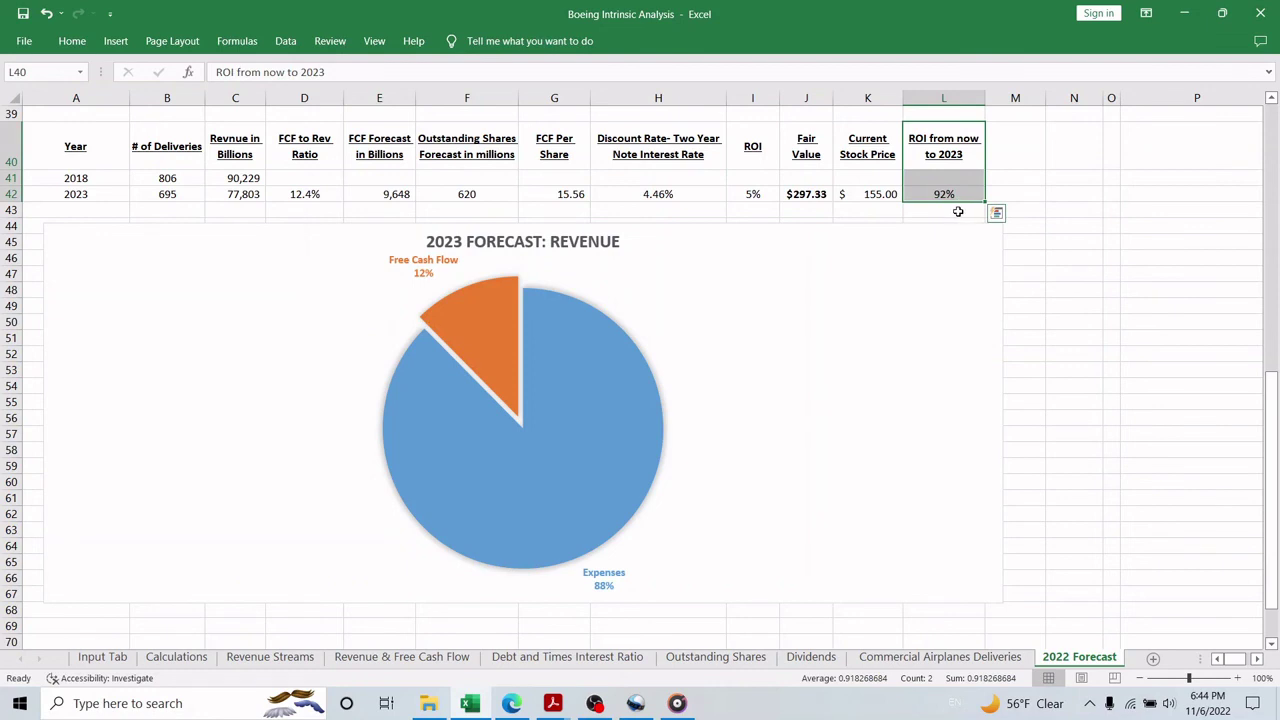
left_click(1014, 196)
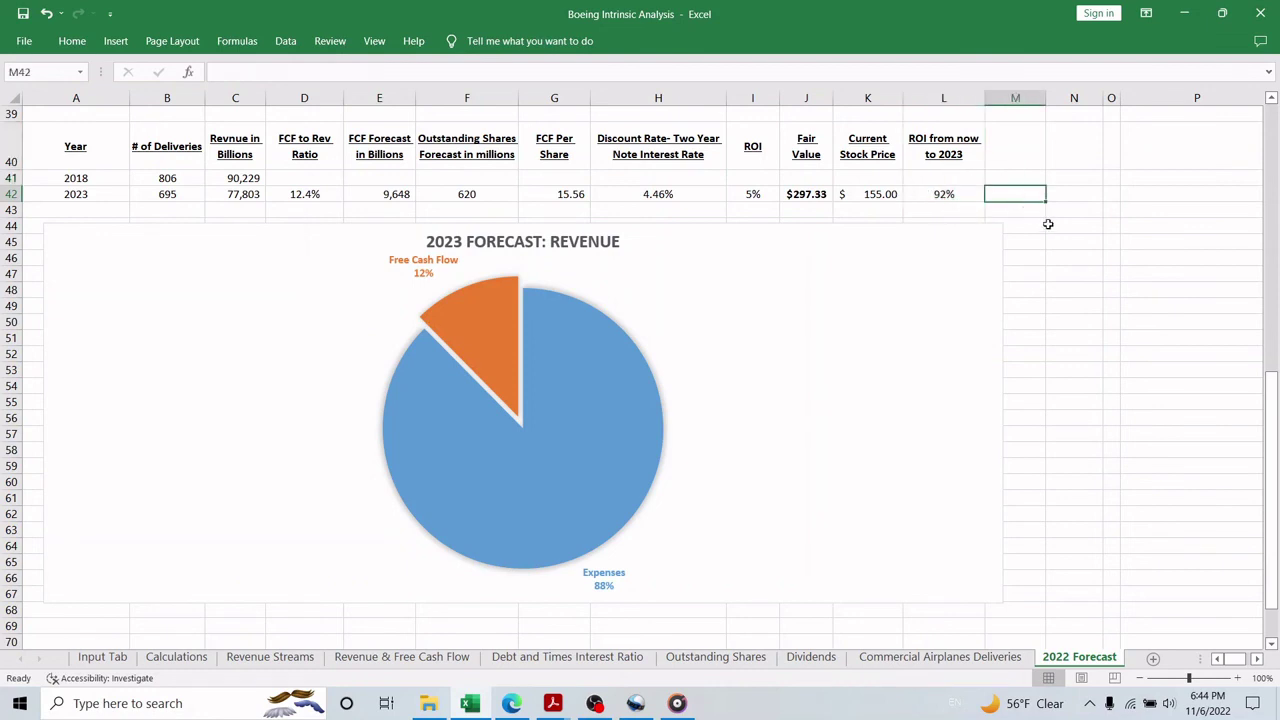